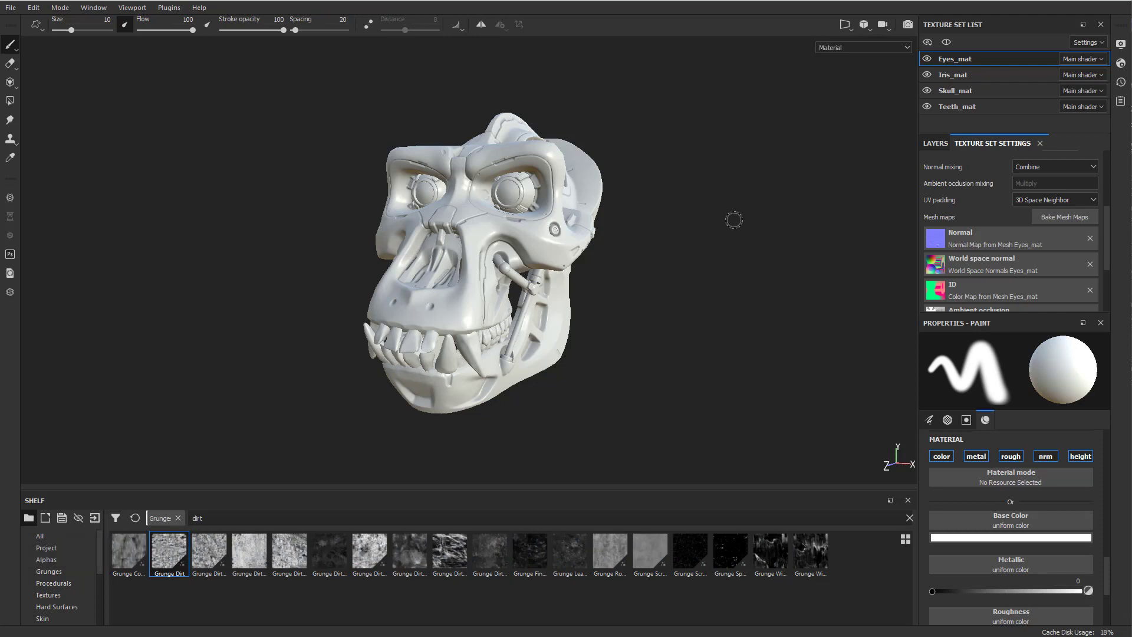
- Make Skull_mat the active texture set and briefly solo it before showing all sets again
{"action": "mouse_move", "coordinate": [729, 214]}
{"action": "left_mouse_down", "text": "alt"}
{"action": "mouse_move", "coordinate": [745, 242]}
{"action": "mouse_move", "coordinate": [751, 209]}
{"action": "left_mouse_up", "text": "alt"}
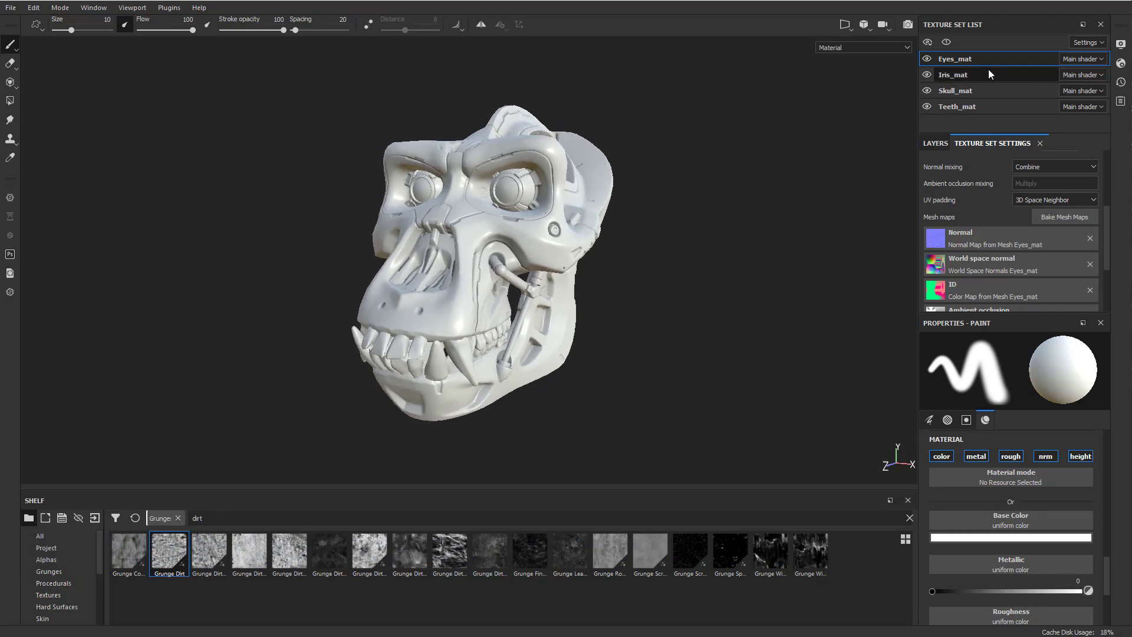
{"action": "left_click_drag", "start_coordinate": [834, 157], "coordinate": [852, 167], "text": "alt"}
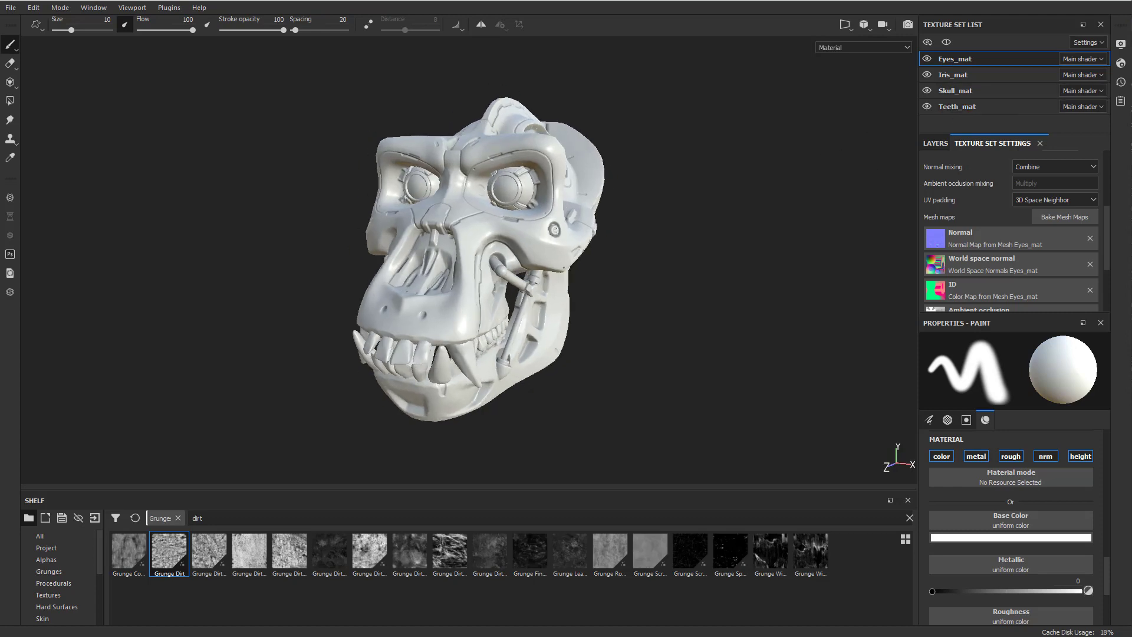
{"action": "left_click_drag", "start_coordinate": [696, 177], "coordinate": [515, 218], "text": "alt"}
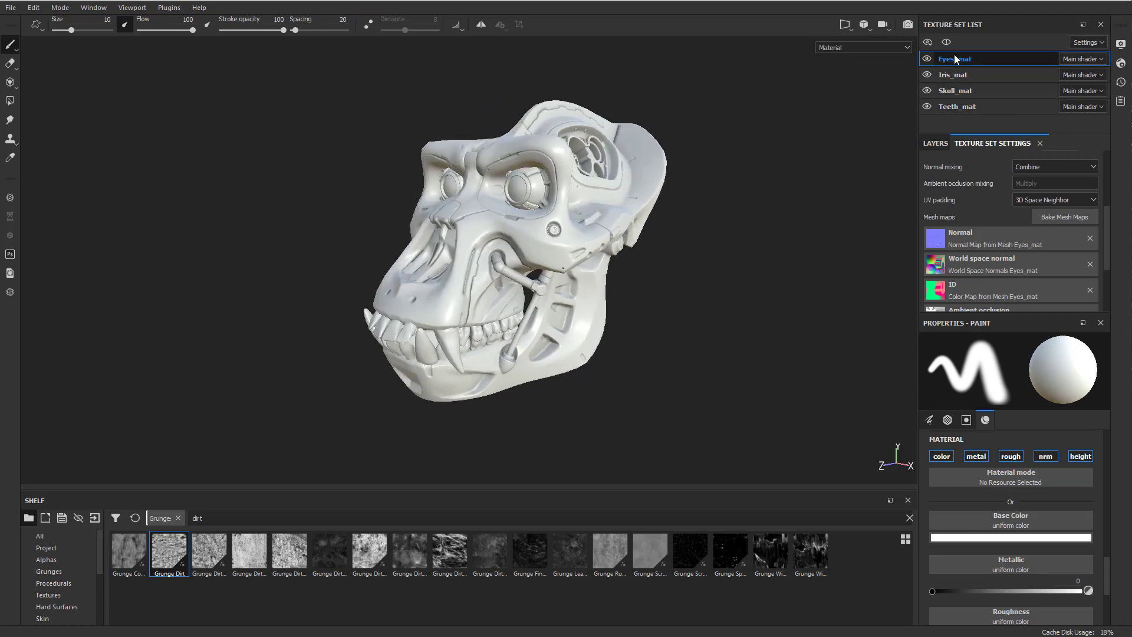
{"action": "left_click_drag", "start_coordinate": [718, 160], "coordinate": [733, 165], "text": "alt"}
{"action": "middle_click_drag", "start_coordinate": [575, 175], "coordinate": [549, 200], "text": "alt"}
{"action": "right_click_drag", "start_coordinate": [549, 200], "coordinate": [609, 220], "text": "alt"}
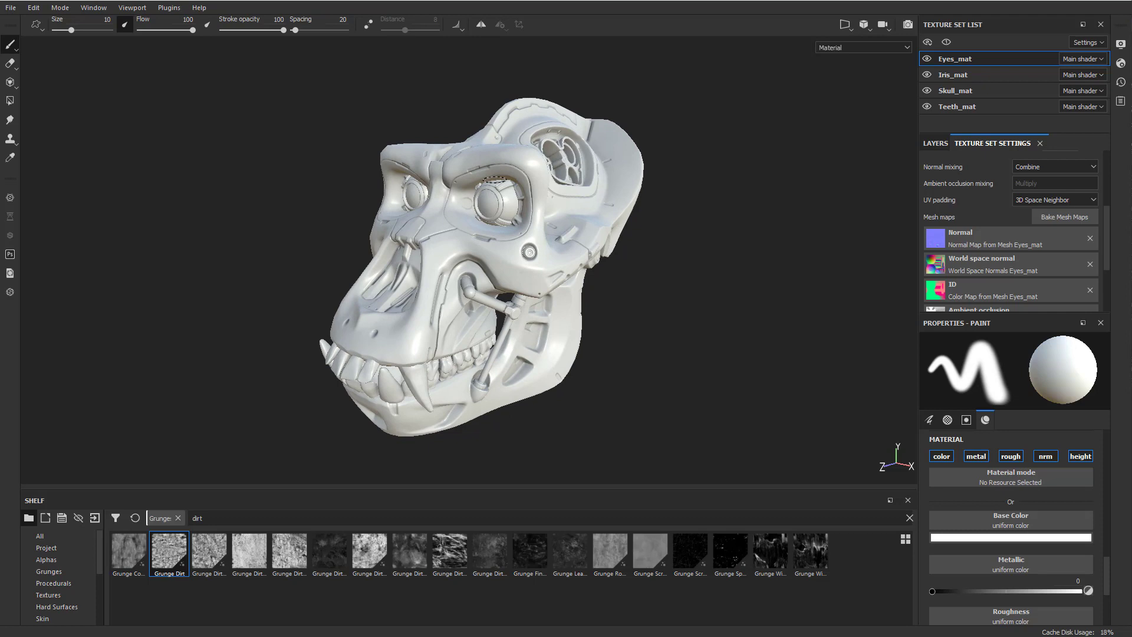
{"action": "left_click", "coordinate": [964, 94]}
{"action": "left_click", "coordinate": [946, 45]}
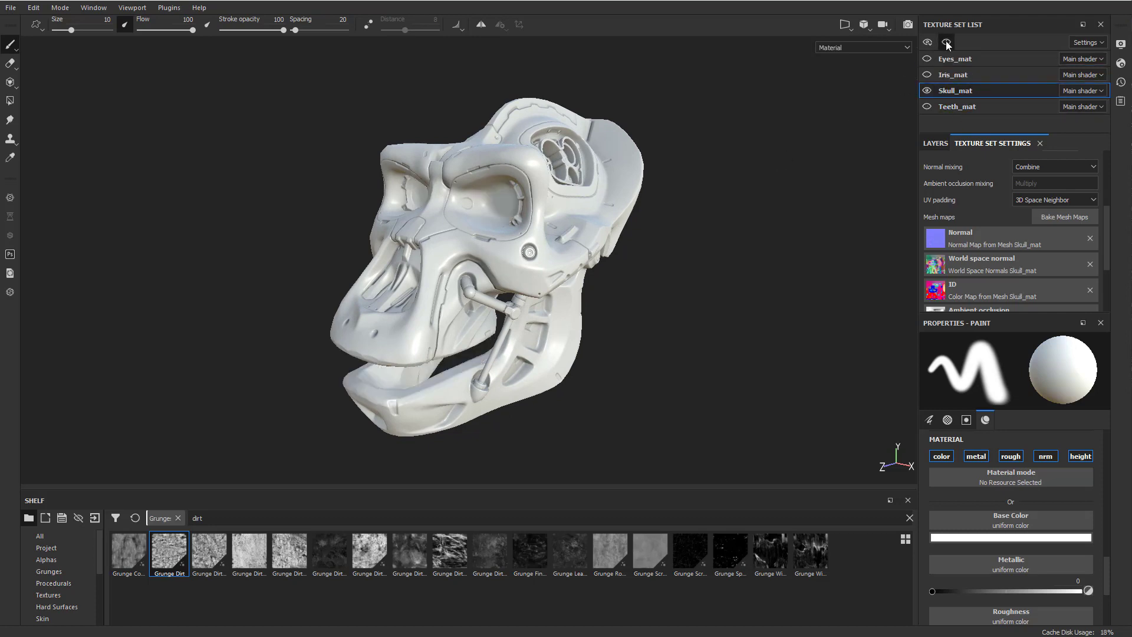
{"action": "left_click", "coordinate": [947, 45]}
- Make Eyes_mat active, solo it, then toggle Iris_mat and Teeth_mat visibility off and on
{"action": "left_click_drag", "start_coordinate": [830, 132], "coordinate": [887, 130], "text": "alt"}
{"action": "left_click", "coordinate": [954, 63]}
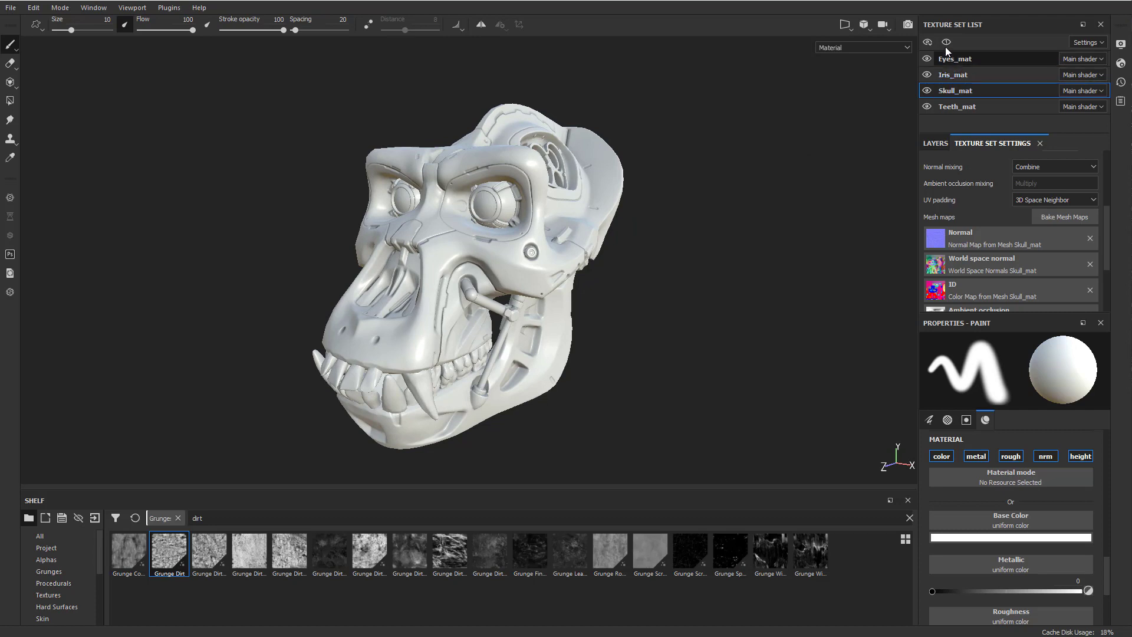
{"action": "left_click", "coordinate": [946, 44]}
{"action": "left_click", "coordinate": [946, 45]}
{"action": "left_click", "coordinate": [929, 77]}
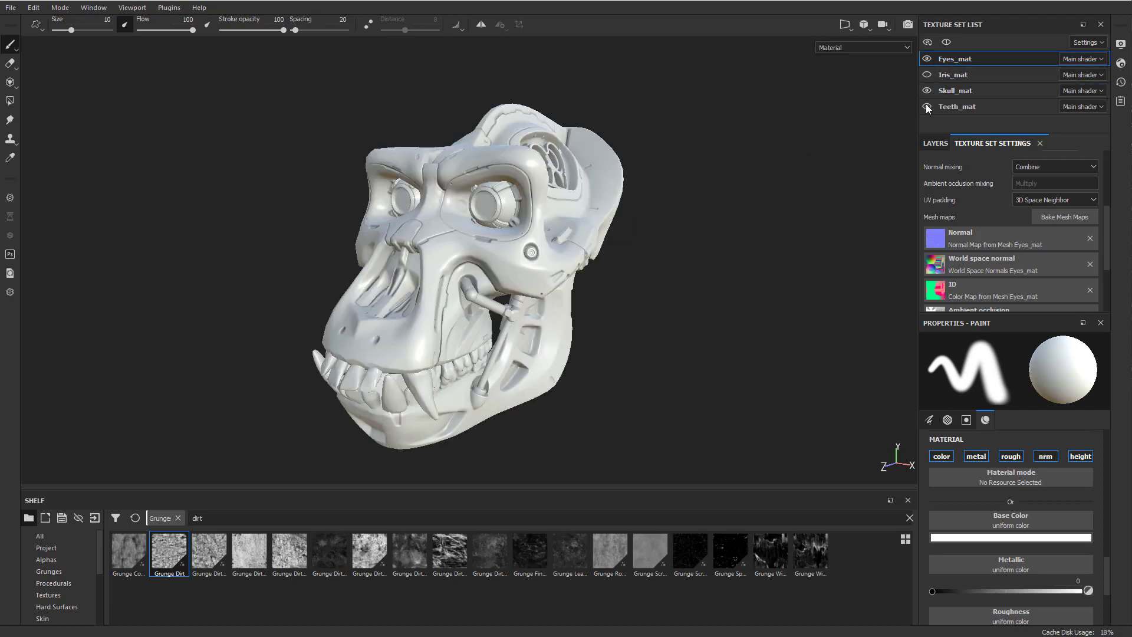
{"action": "left_click", "coordinate": [926, 105]}
{"action": "left_click", "coordinate": [926, 105]}
{"action": "left_click", "coordinate": [925, 77]}
{"action": "middle_click_drag", "start_coordinate": [802, 142], "coordinate": [805, 120], "text": "alt"}
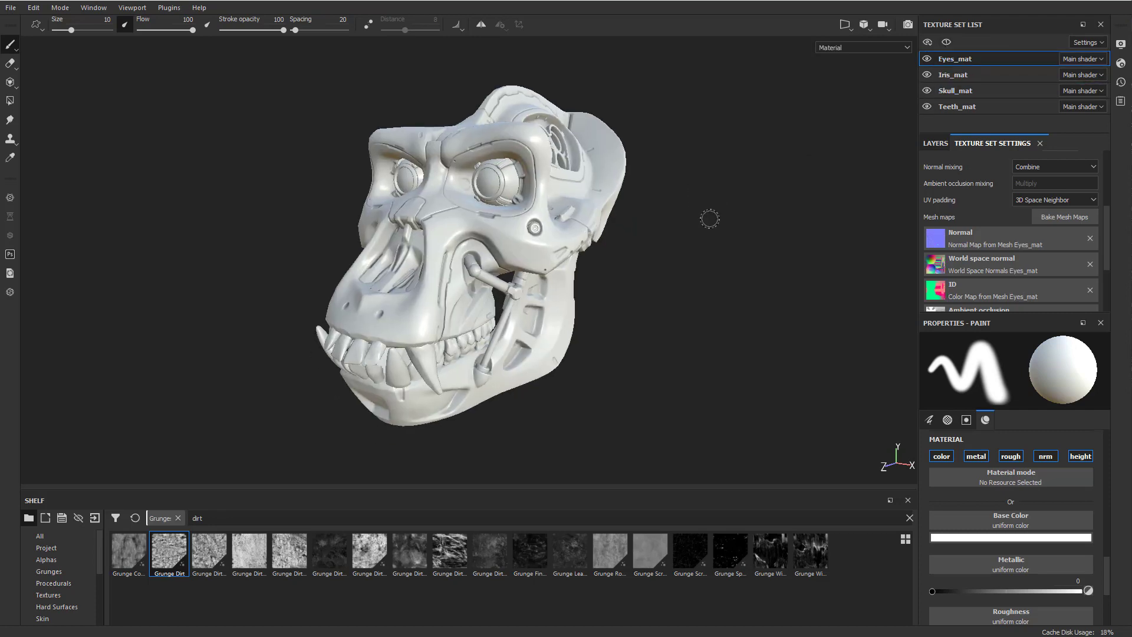
- Pick Skull_mat, Iris_mat, Teeth_mat and finally Skull_mat directly from the model
{"action": "right_click", "coordinate": [570, 174], "text": "ctrl+alt"}
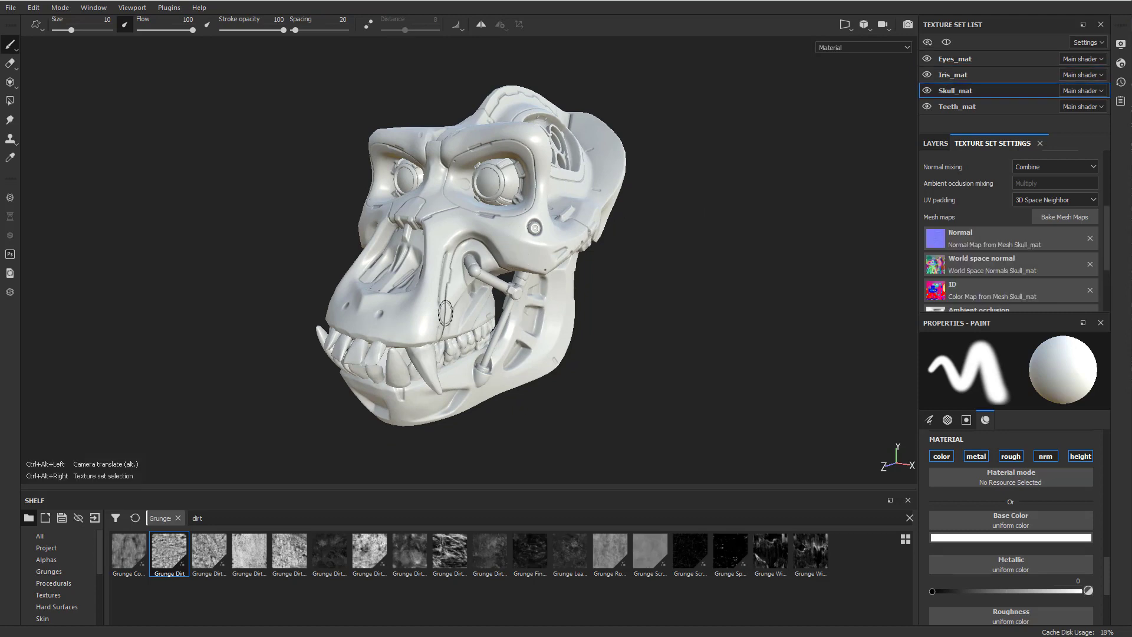
{"action": "right_click", "coordinate": [484, 179], "text": "ctrl+alt"}
{"action": "right_click", "coordinate": [468, 347], "text": "ctrl+alt"}
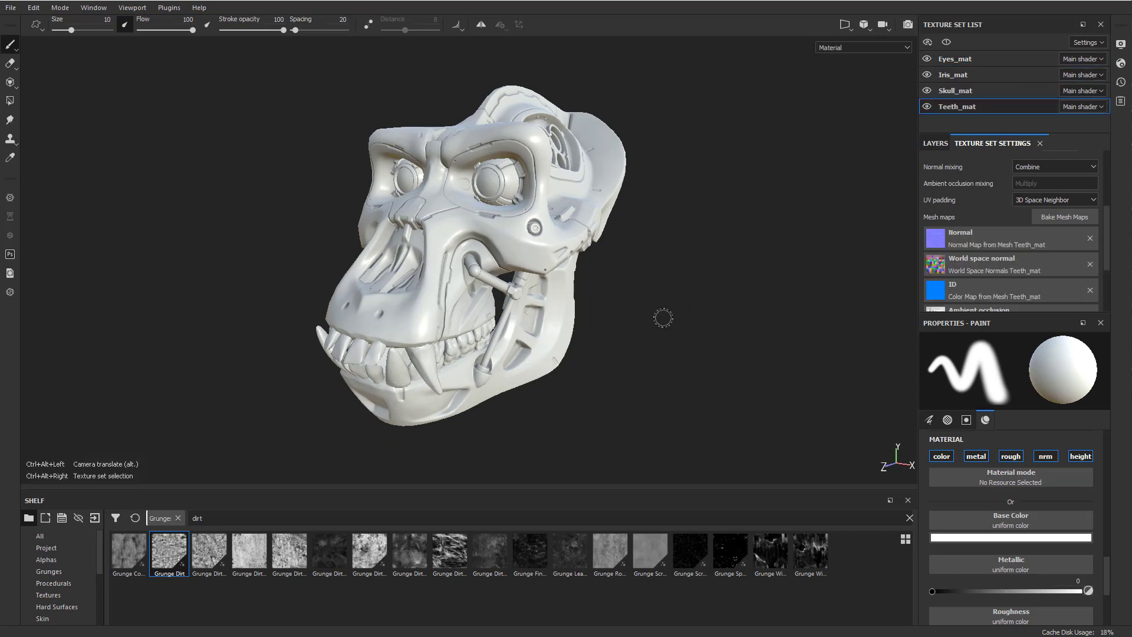
{"action": "right_click", "coordinate": [487, 247], "text": "ctrl+alt"}
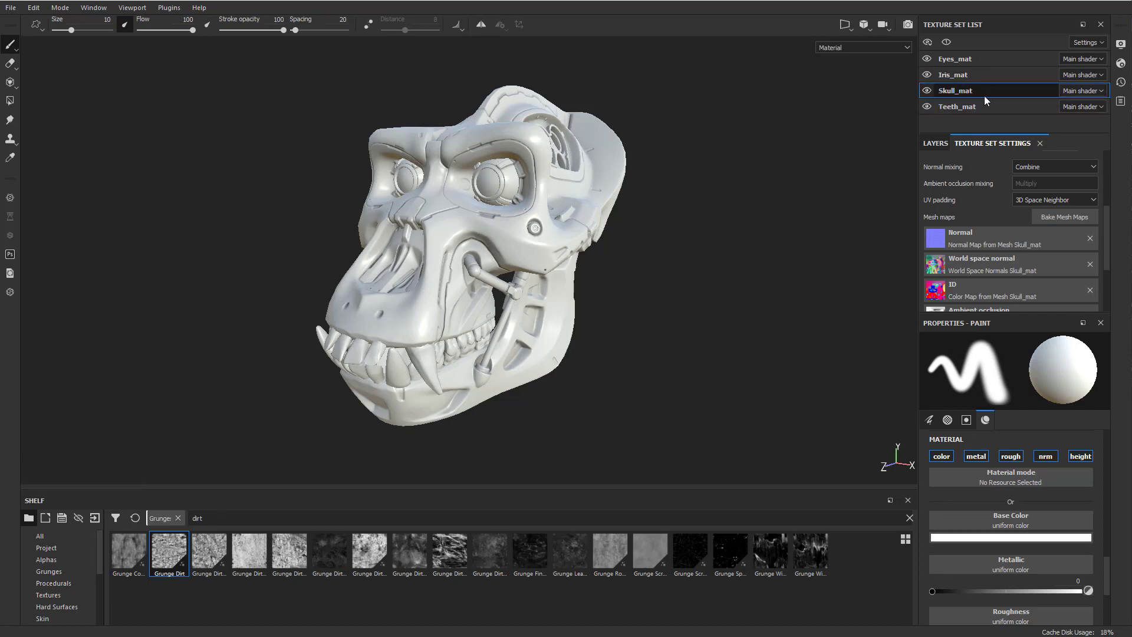
- Show Skull_mat's layer stack with Layer 1 and switch the shelf to the Materials category
{"action": "left_click", "coordinate": [935, 144]}
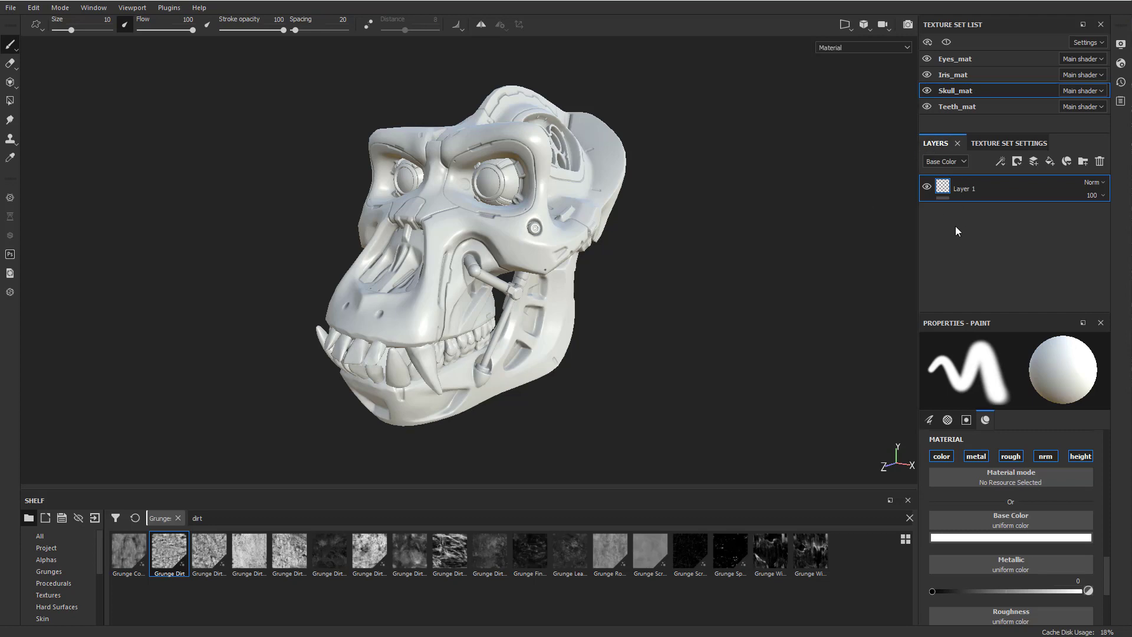
{"action": "scroll", "coordinate": [44, 584], "scroll_direction": "down", "scroll_amount": 3}
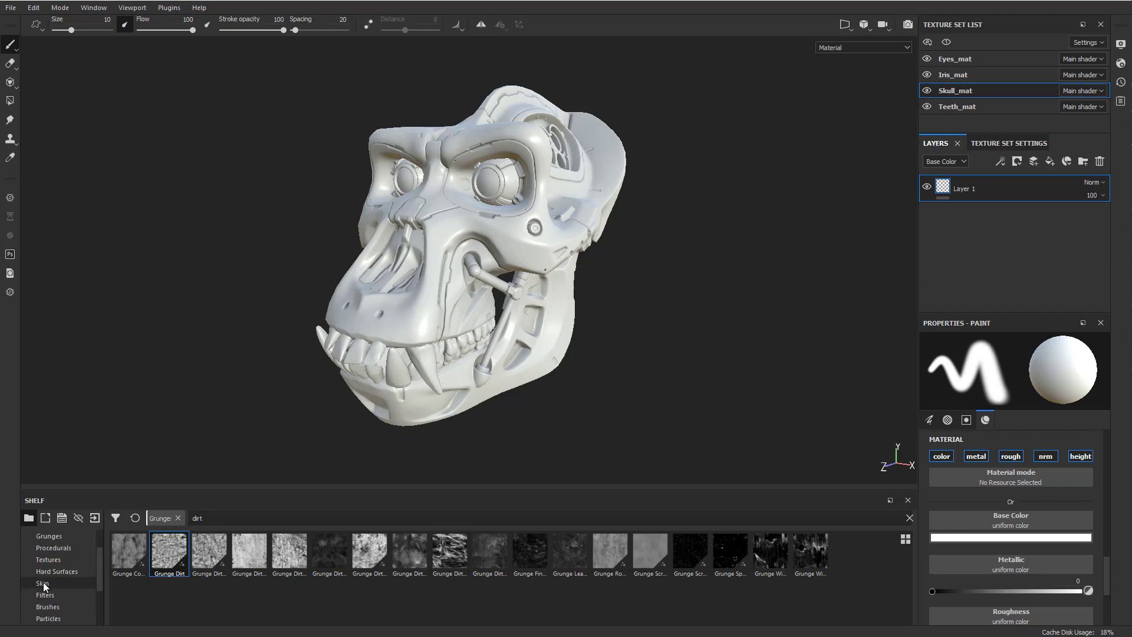
{"action": "scroll", "coordinate": [44, 585], "scroll_direction": "down", "scroll_amount": 3}
{"action": "left_click", "coordinate": [50, 607]}
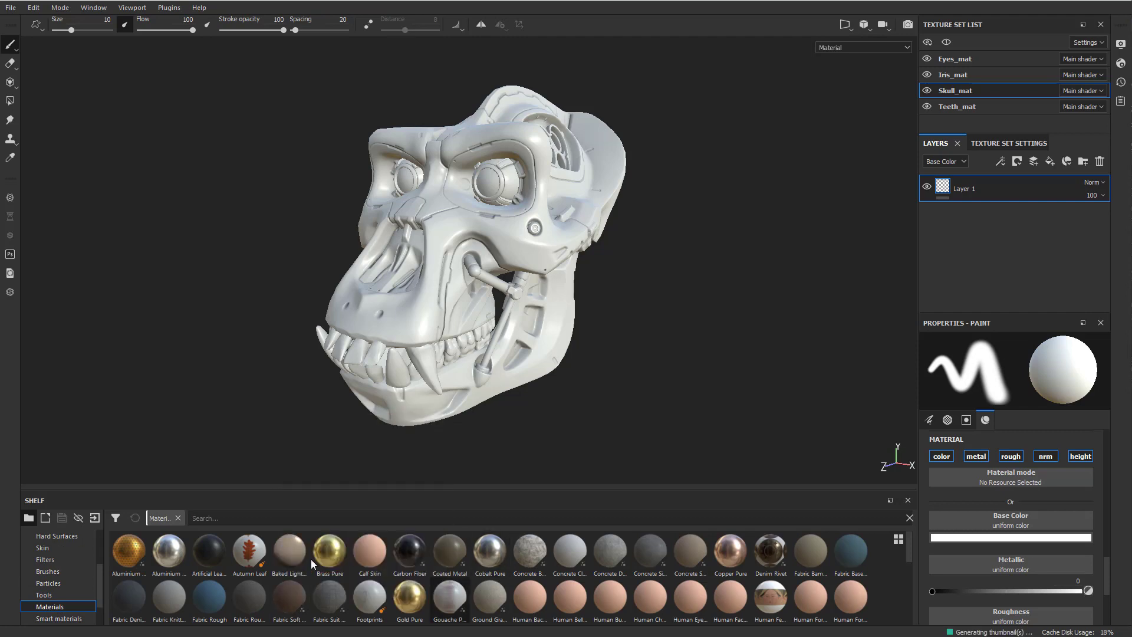
- Add Fill layer 1 above Layer 1 on Skull_mat and keep it selected, shelf on Materials
{"action": "left_click", "coordinate": [1051, 161]}
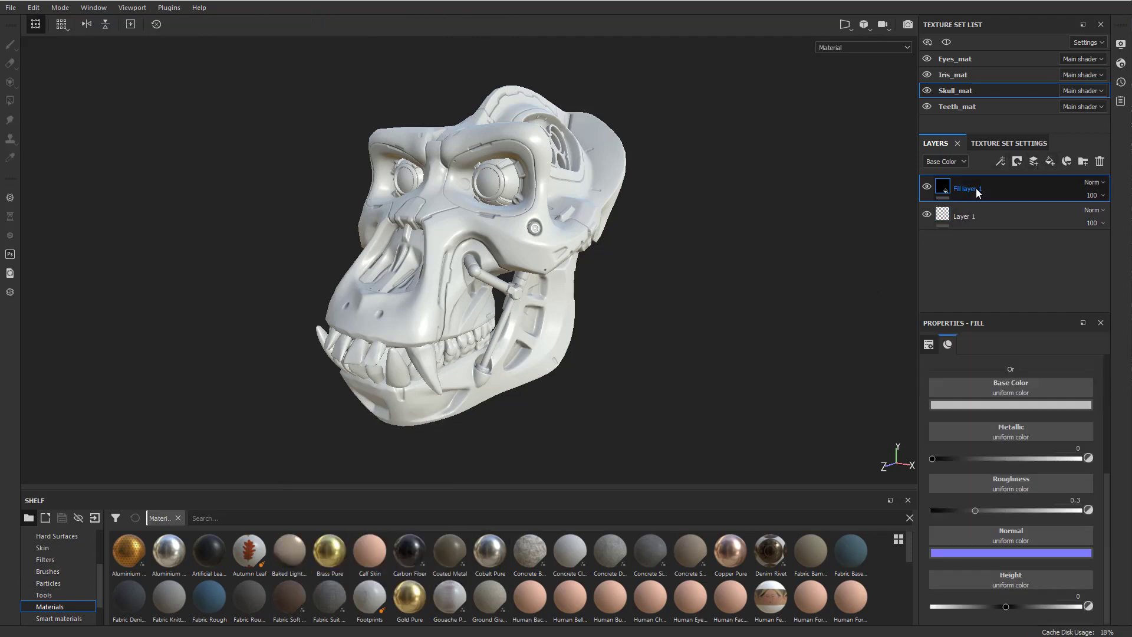
{"action": "left_click_drag", "start_coordinate": [725, 237], "coordinate": [725, 240], "text": "alt"}
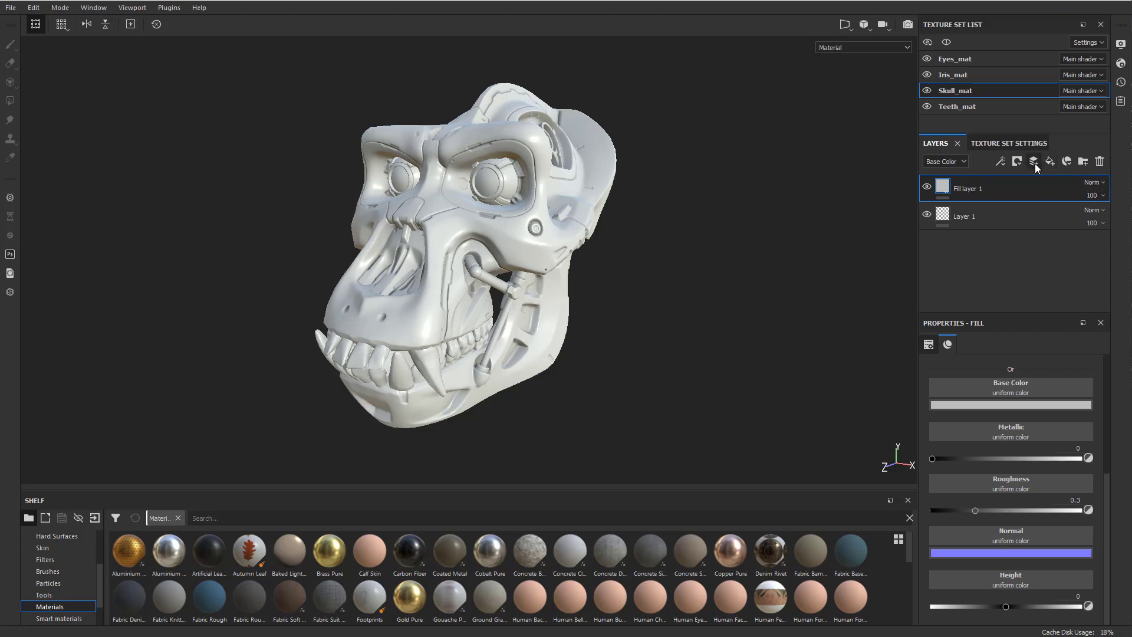
{"action": "left_click", "coordinate": [1017, 214]}
{"action": "left_click", "coordinate": [1038, 194]}
{"action": "left_click", "coordinate": [59, 618]}
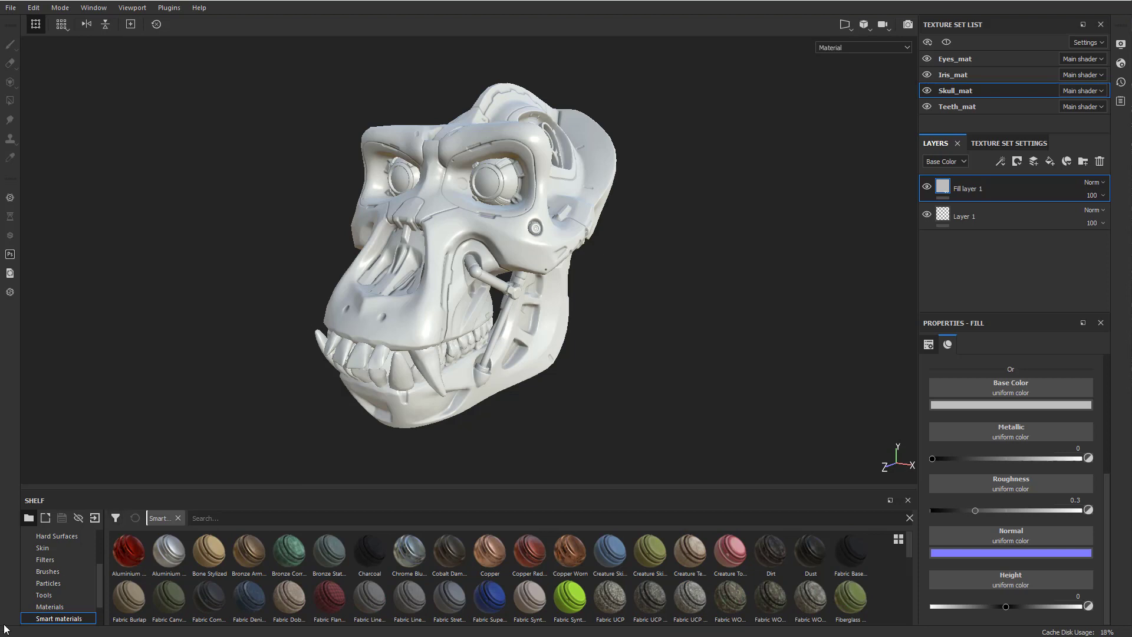
{"action": "left_click", "coordinate": [50, 607]}
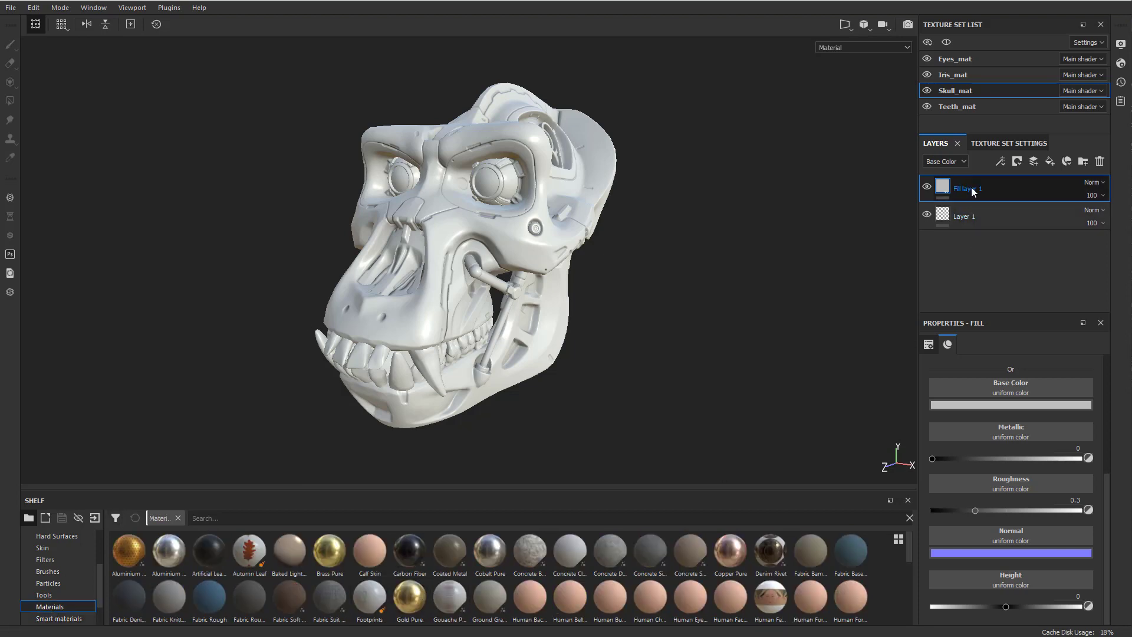
- Set Fill layer 1's base colour to pure red
{"action": "left_click", "coordinate": [994, 404]}
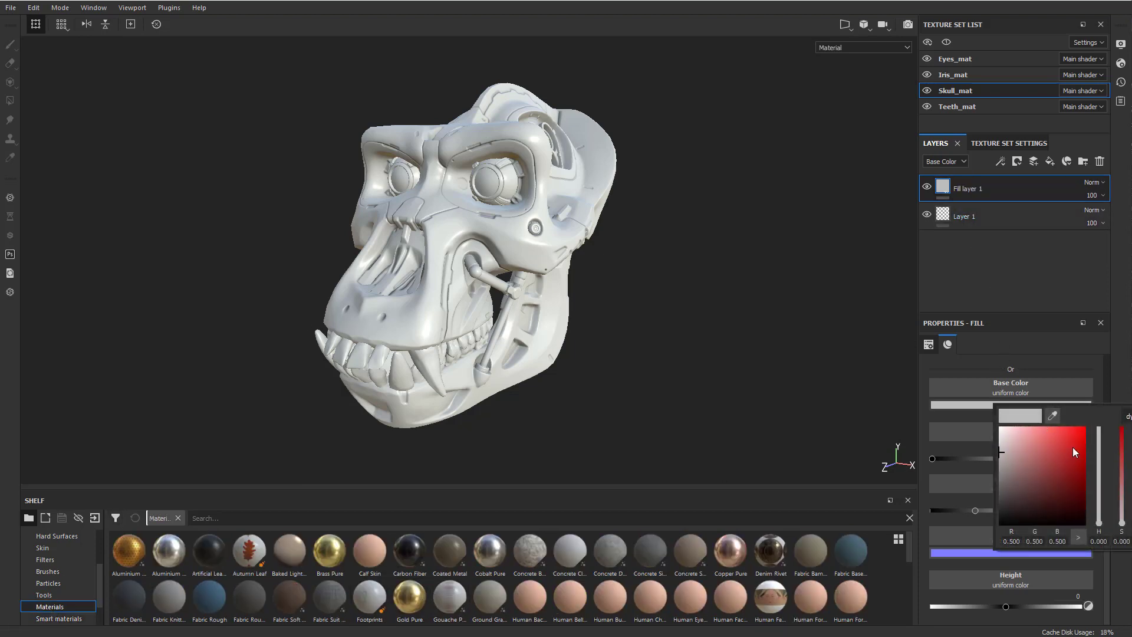
{"action": "left_click", "coordinate": [1085, 428]}
{"action": "mouse_move", "coordinate": [1067, 437]}
{"action": "left_mouse_down"}
{"action": "mouse_move", "coordinate": [1060, 464]}
{"action": "mouse_move", "coordinate": [1082, 426]}
{"action": "left_mouse_up"}
{"action": "left_click_drag", "start_coordinate": [659, 305], "coordinate": [703, 332], "text": "alt"}
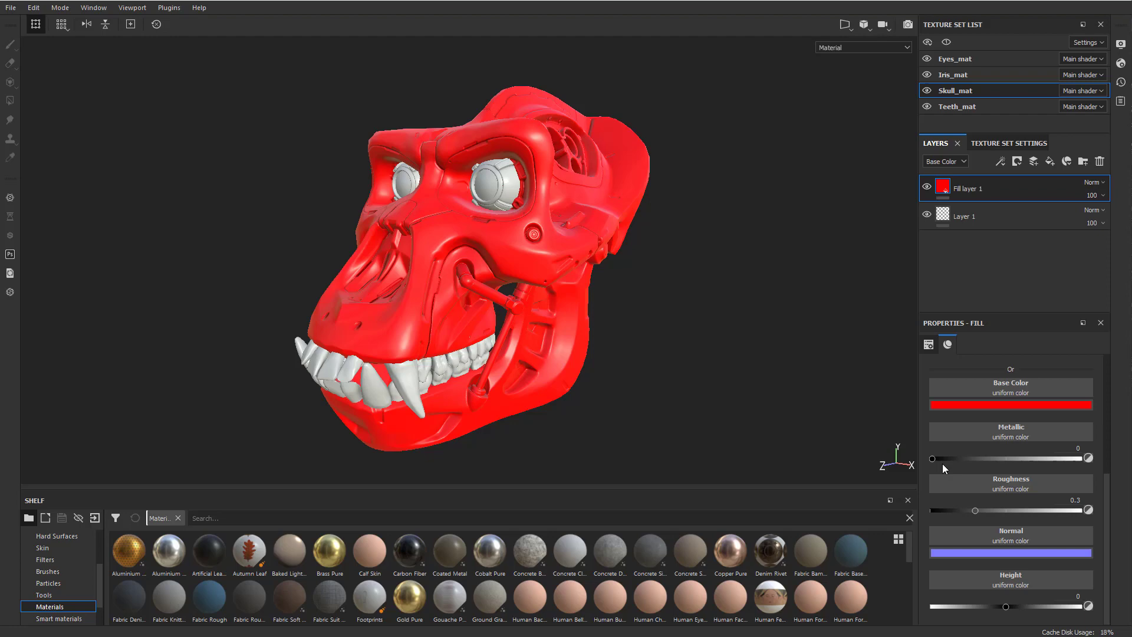
- Adjust the fill's metallic value and lower roughness to 0.1868 for a glossy finish
{"action": "left_click_drag", "start_coordinate": [988, 459], "coordinate": [896, 469]}
{"action": "mouse_move", "coordinate": [976, 511]}
{"action": "left_mouse_down"}
{"action": "mouse_move", "coordinate": [918, 516]}
{"action": "mouse_move", "coordinate": [1078, 514]}
{"action": "mouse_move", "coordinate": [905, 512]}
{"action": "mouse_move", "coordinate": [958, 518]}
{"action": "left_mouse_up"}
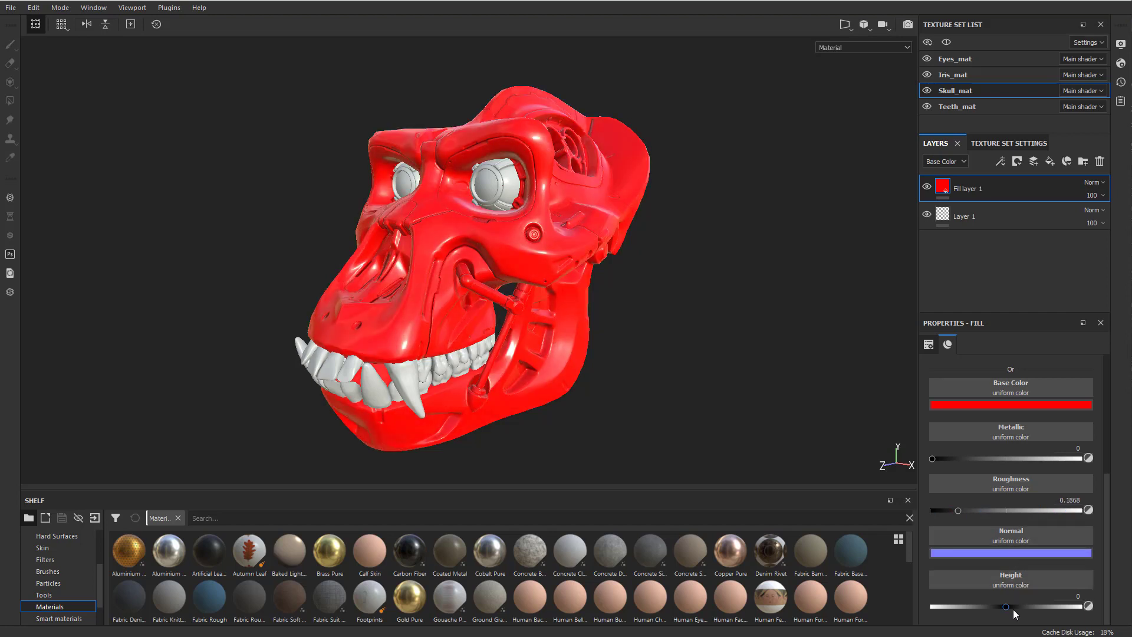
{"action": "scroll", "coordinate": [1013, 608], "scroll_direction": "up", "scroll_amount": 3}
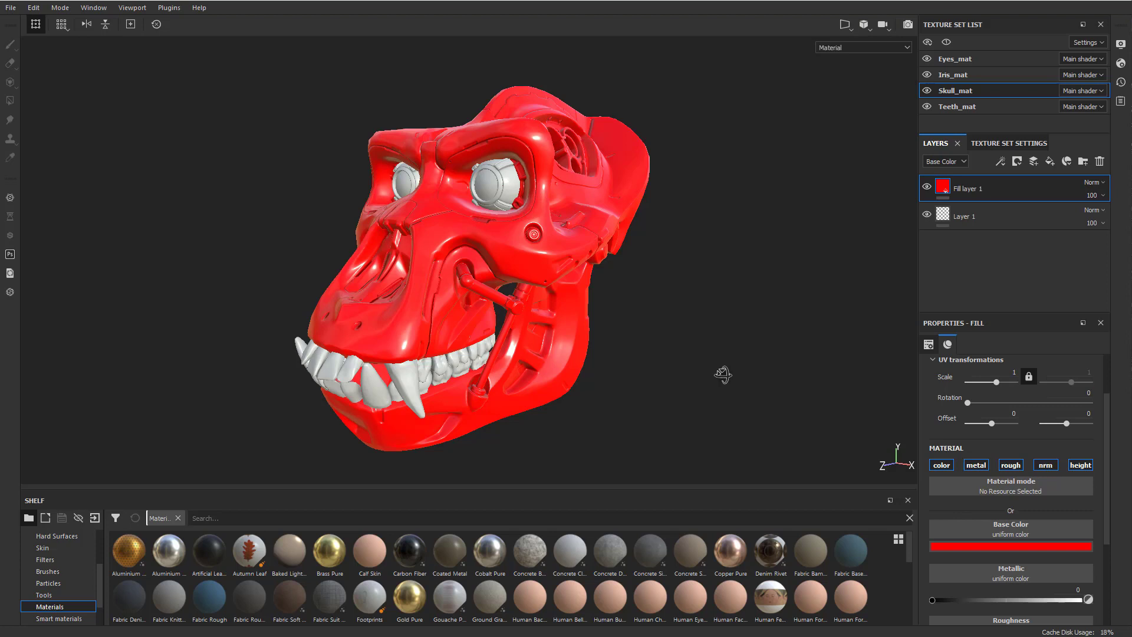
{"action": "left_click_drag", "start_coordinate": [720, 374], "coordinate": [708, 363], "text": "alt"}
{"action": "right_click_drag", "start_coordinate": [707, 363], "coordinate": [705, 353], "text": "alt"}
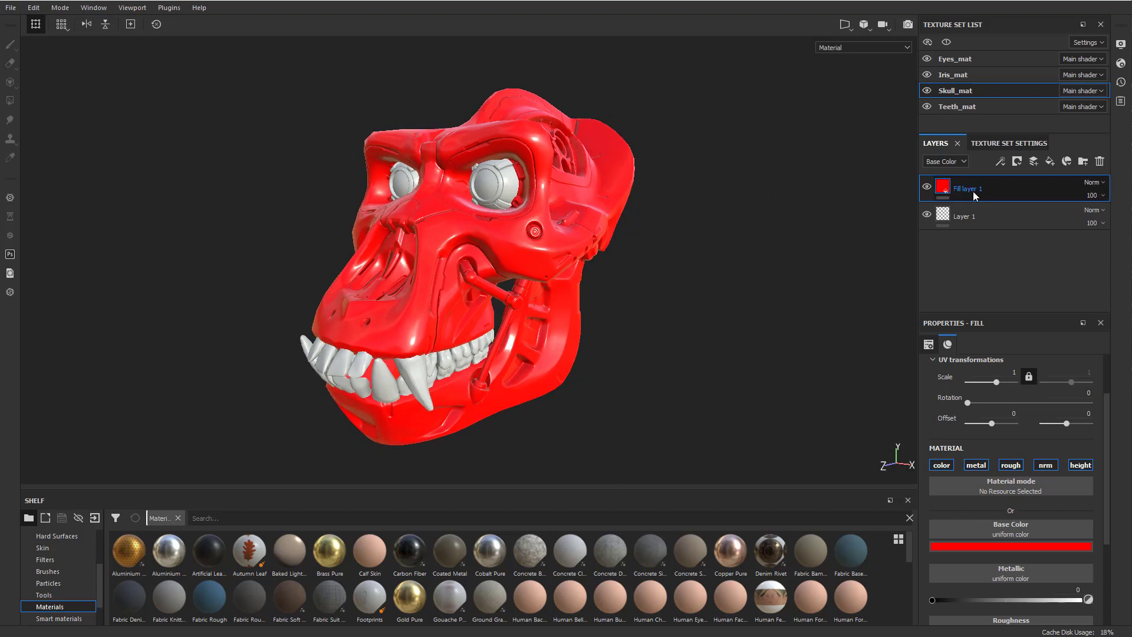
- Try Cobalt Pure, a skin and an aluminium material, then settle on Fabric Rough for the fill
{"action": "left_click", "coordinate": [494, 558]}
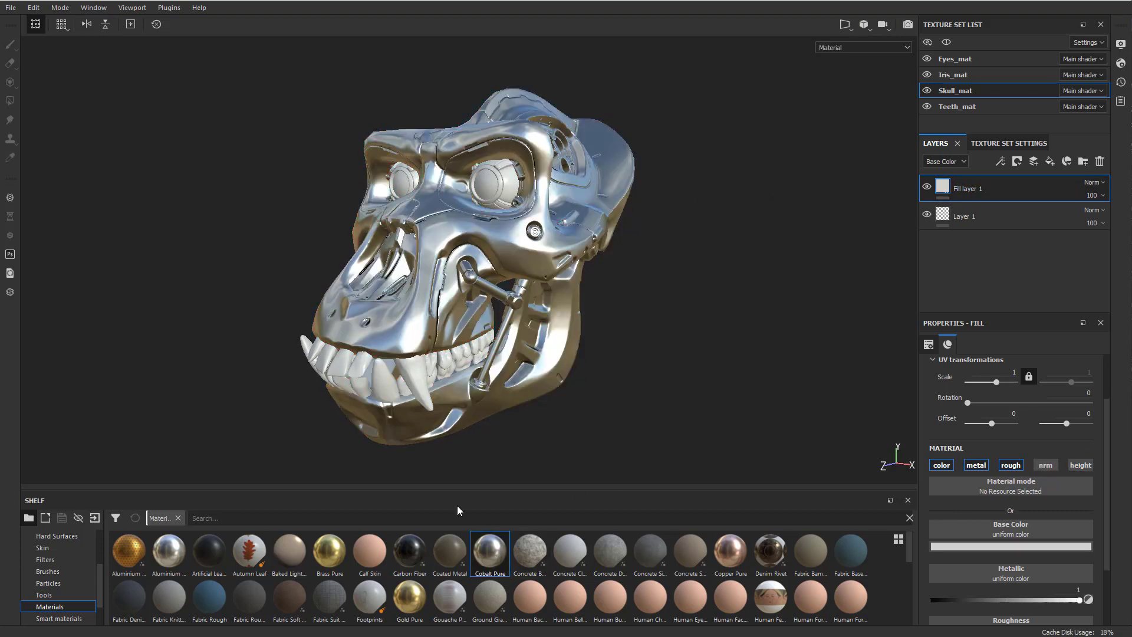
{"action": "left_click", "coordinate": [659, 602]}
{"action": "left_click", "coordinate": [182, 551]}
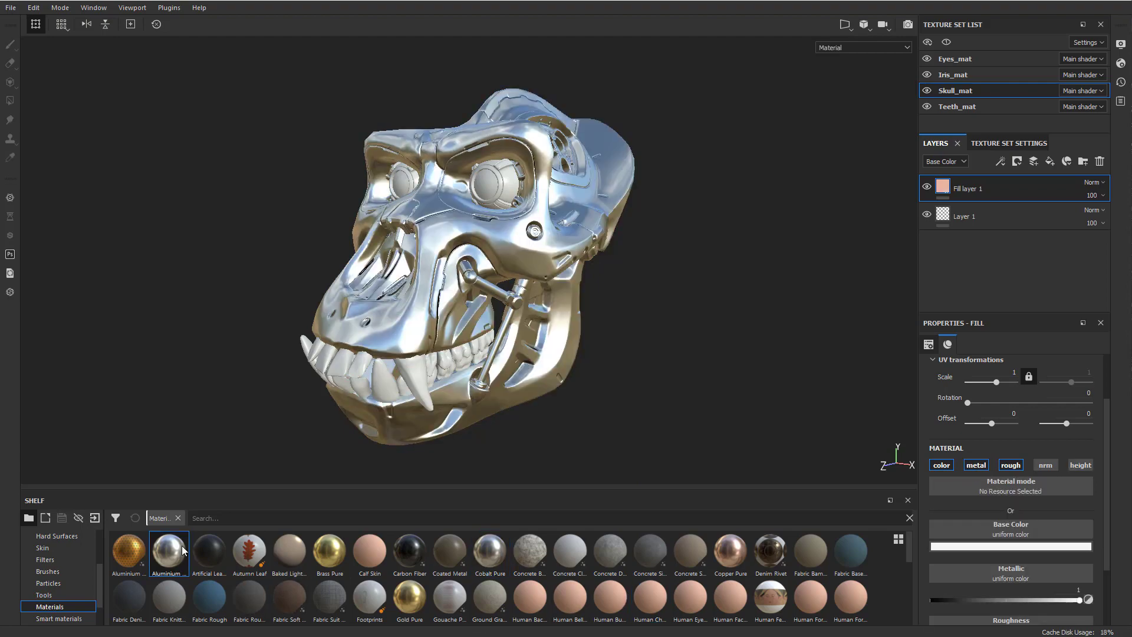
{"action": "left_click", "coordinate": [209, 597]}
{"action": "right_click_drag", "start_coordinate": [809, 366], "coordinate": [354, 303], "text": "alt"}
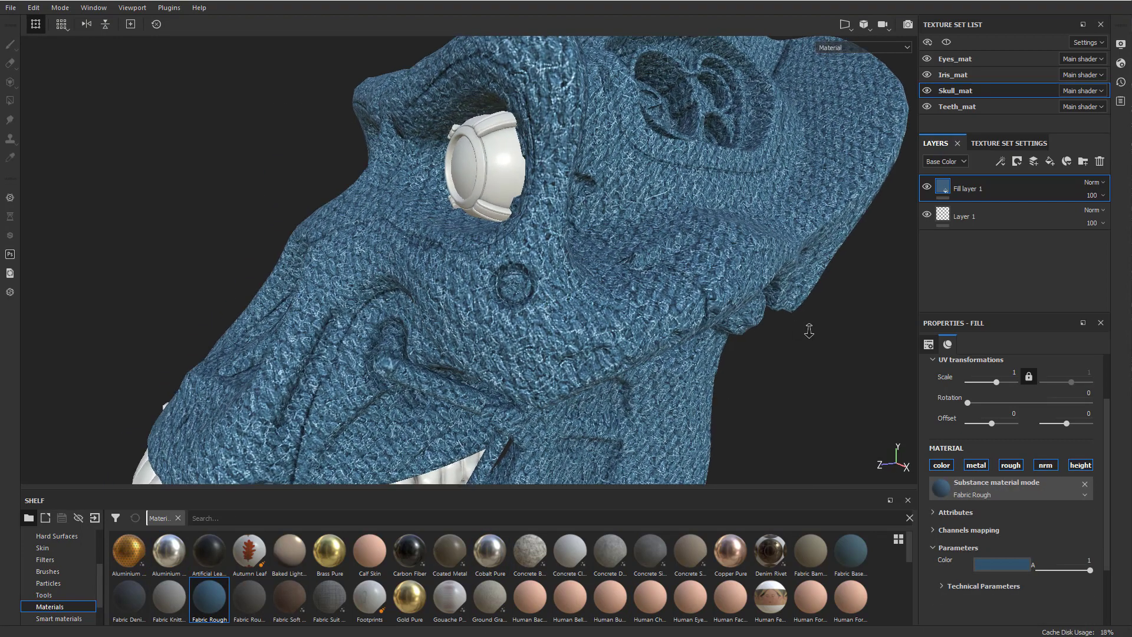
{"action": "left_click_drag", "start_coordinate": [354, 303], "coordinate": [610, 311], "text": "alt"}
{"action": "middle_click_drag", "start_coordinate": [611, 311], "coordinate": [635, 361], "text": "alt"}
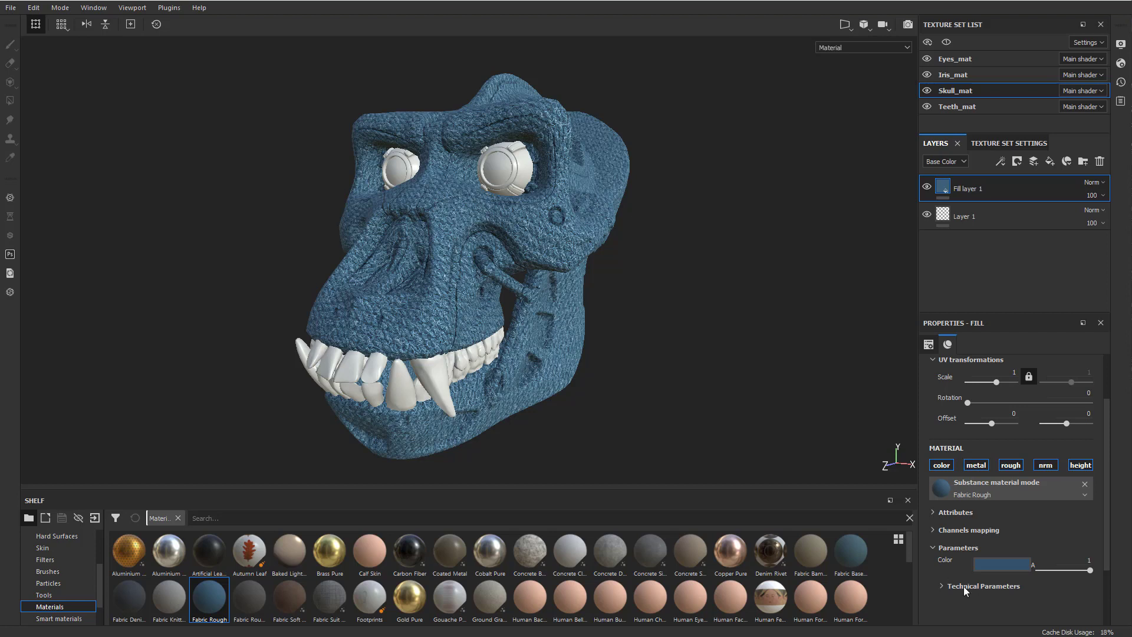
- Expand Technical Parameters showing normal intensity 1, height range 0.05, height position 0.5; scroll shelf to Iron materials
{"action": "left_click", "coordinate": [941, 587]}
{"action": "scroll", "coordinate": [939, 581], "scroll_direction": "down", "scroll_amount": 2}
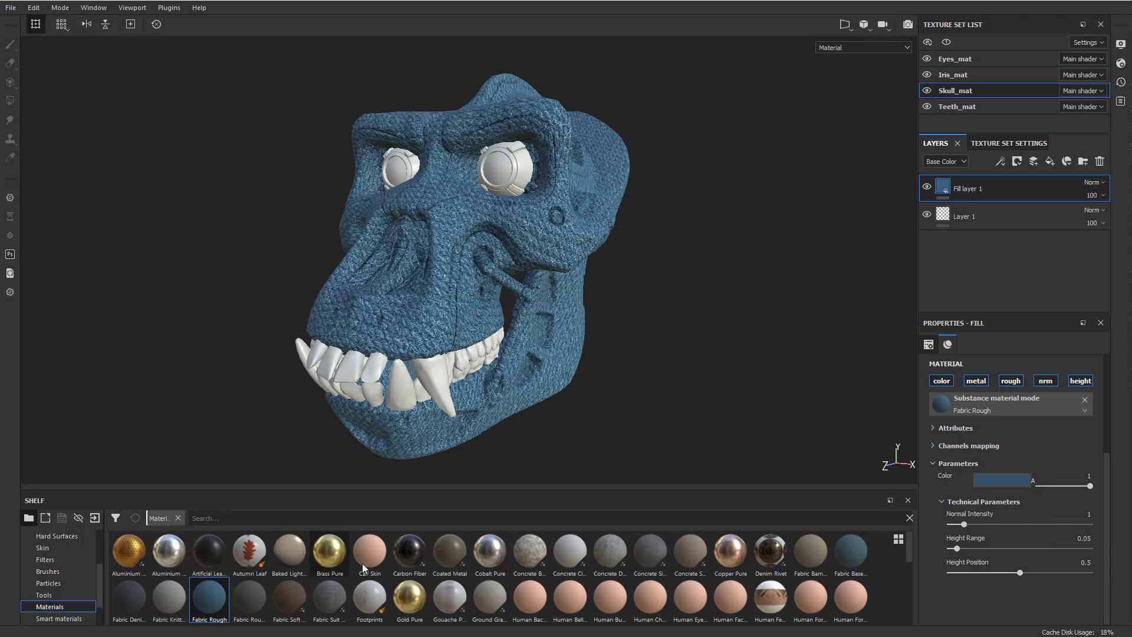
{"action": "scroll", "coordinate": [364, 568], "scroll_direction": "down", "scroll_amount": 2}
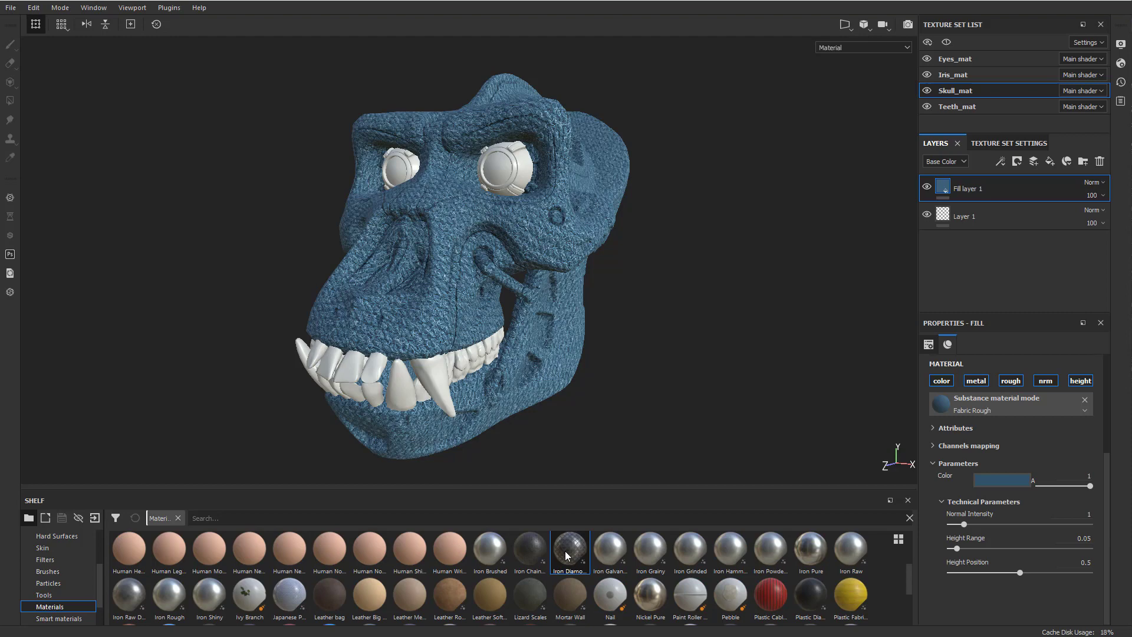
- Assign Iron Diamond Armor to the fill's material slot and set Pattern Tile to 3
{"action": "left_click_drag", "start_coordinate": [566, 555], "coordinate": [941, 404]}
{"action": "scroll", "coordinate": [939, 571], "scroll_direction": "down", "scroll_amount": 1}
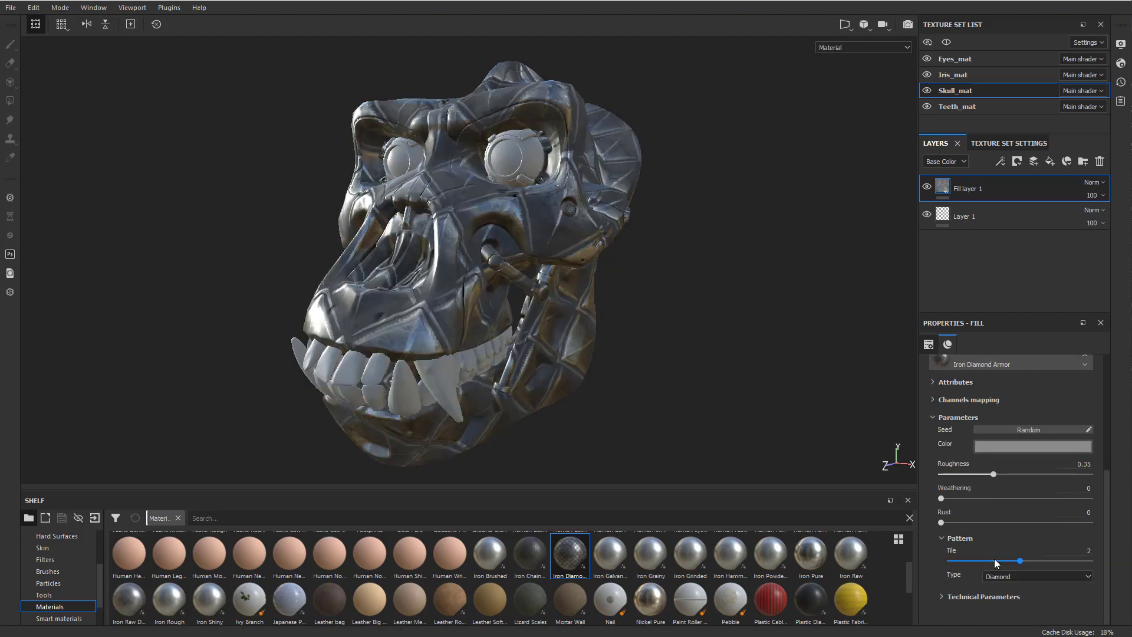
{"action": "mouse_move", "coordinate": [578, 561]}
{"action": "left_click_drag", "start_coordinate": [1039, 560], "coordinate": [1070, 561]}
{"action": "left_click_drag", "start_coordinate": [574, 260], "coordinate": [702, 280], "text": "alt"}
{"action": "left_click_drag", "start_coordinate": [1091, 561], "coordinate": [1114, 563]}
- Change the armour pattern Type to Circle
{"action": "left_click", "coordinate": [1089, 576]}
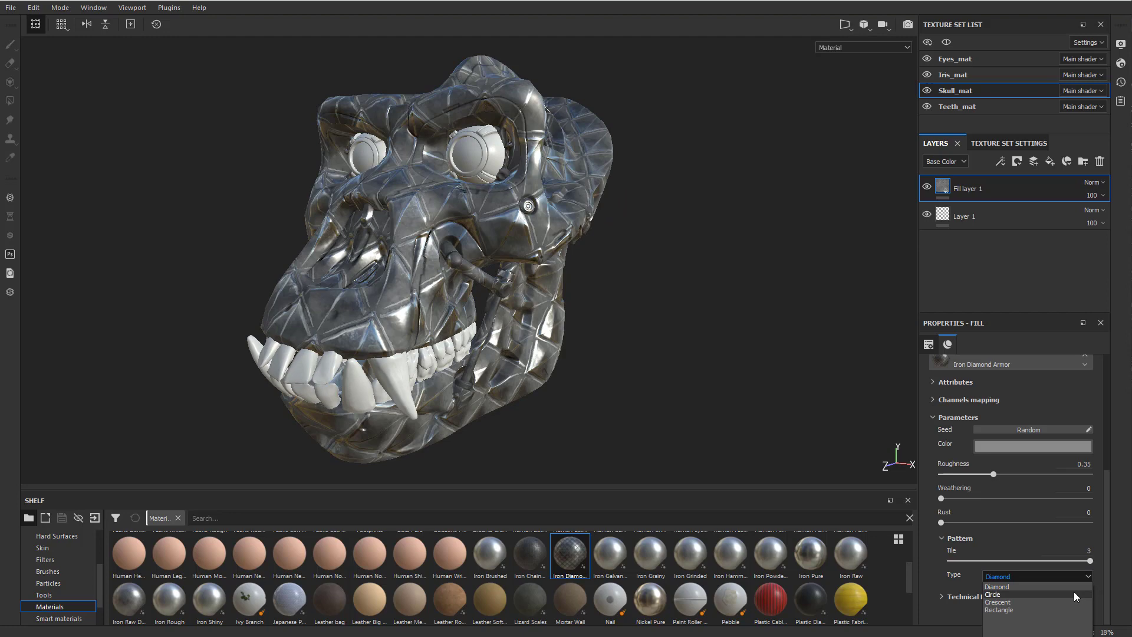
{"action": "left_click", "coordinate": [1074, 592]}
{"action": "left_click", "coordinate": [1085, 575]}
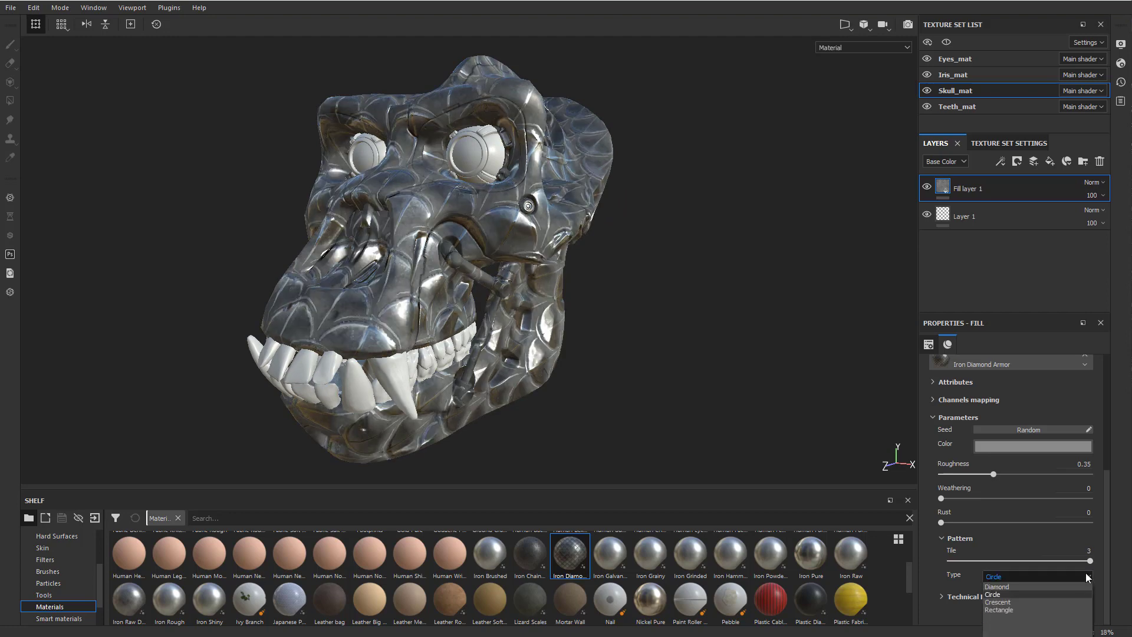
{"action": "left_click", "coordinate": [1066, 600]}
- Set the fill's UV scale to 7.73 and its rotation to 120.58
{"action": "scroll", "coordinate": [1067, 567], "scroll_direction": "up", "scroll_amount": 5}
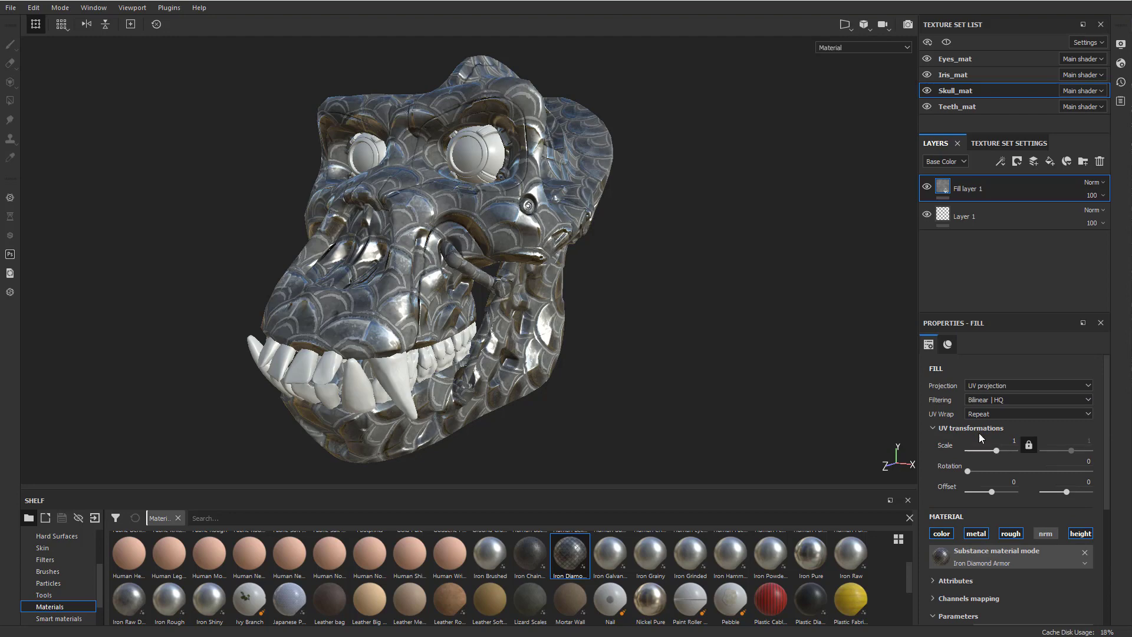
{"action": "left_click_drag", "start_coordinate": [996, 448], "coordinate": [1001, 454]}
{"action": "left_click_drag", "start_coordinate": [596, 259], "coordinate": [437, 260], "text": "alt"}
{"action": "right_click_drag", "start_coordinate": [437, 260], "coordinate": [457, 283], "text": "alt"}
{"action": "left_click_drag", "start_coordinate": [413, 177], "coordinate": [451, 224], "text": "alt"}
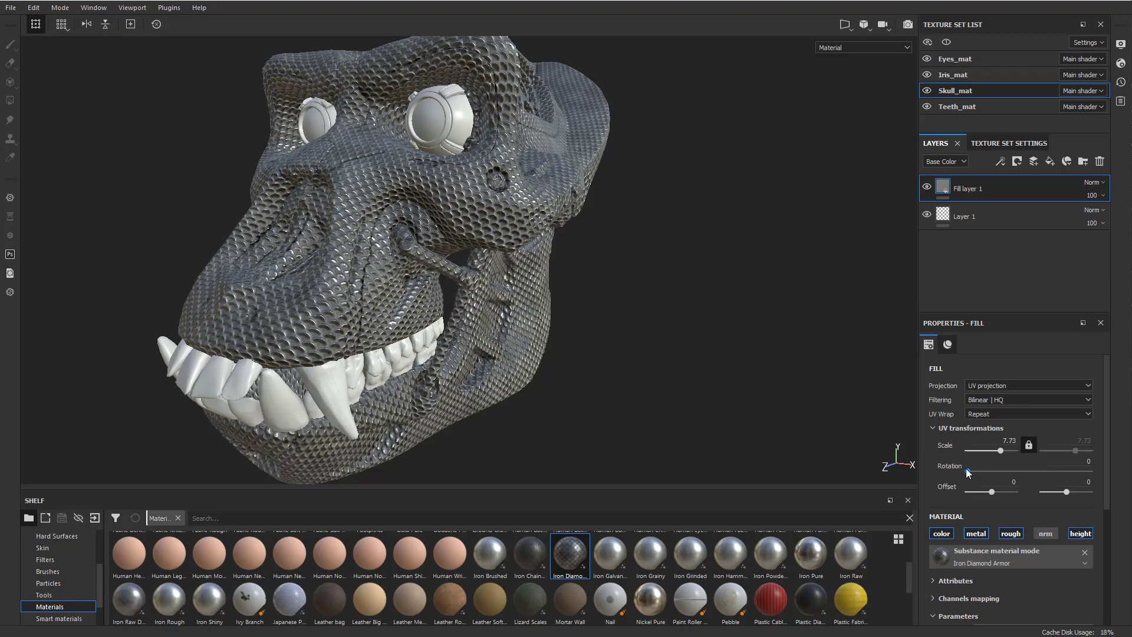
{"action": "left_click_drag", "start_coordinate": [967, 472], "coordinate": [1007, 466]}
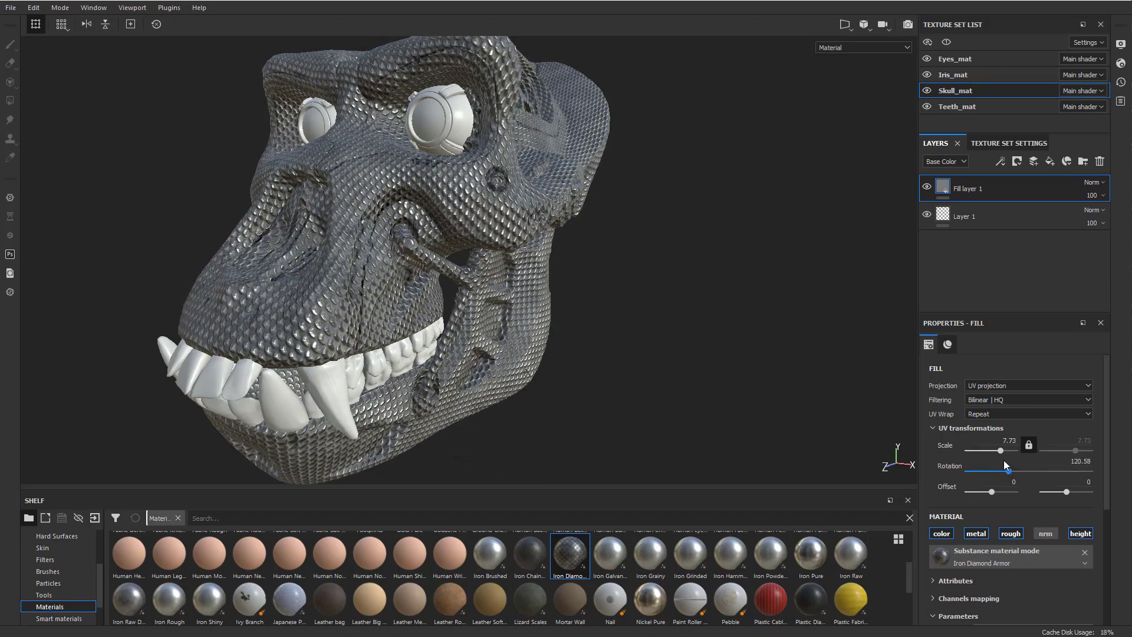
- Switch the viewport to 2D only and set the armour rotation to 76.89
{"action": "left_click", "coordinate": [848, 26]}
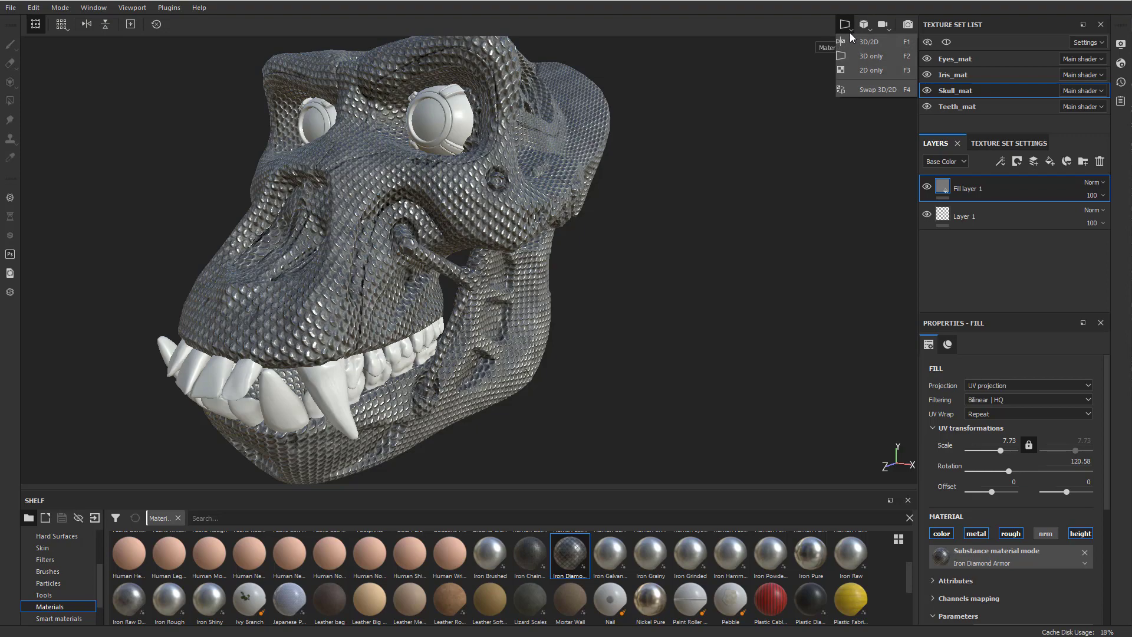
{"action": "left_click", "coordinate": [863, 69]}
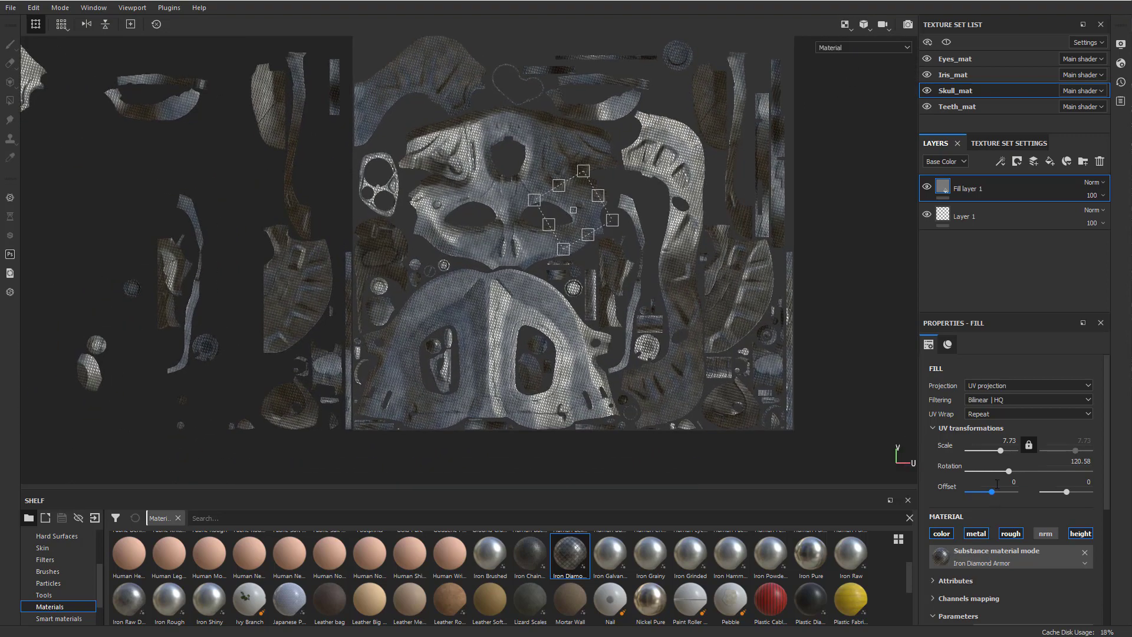
{"action": "mouse_move", "coordinate": [1008, 473]}
{"action": "left_mouse_down"}
{"action": "mouse_move", "coordinate": [982, 488]}
{"action": "mouse_move", "coordinate": [994, 487]}
{"action": "left_mouse_up"}
- Change the fill's projection to Tri-planar projection
{"action": "left_click", "coordinate": [997, 386]}
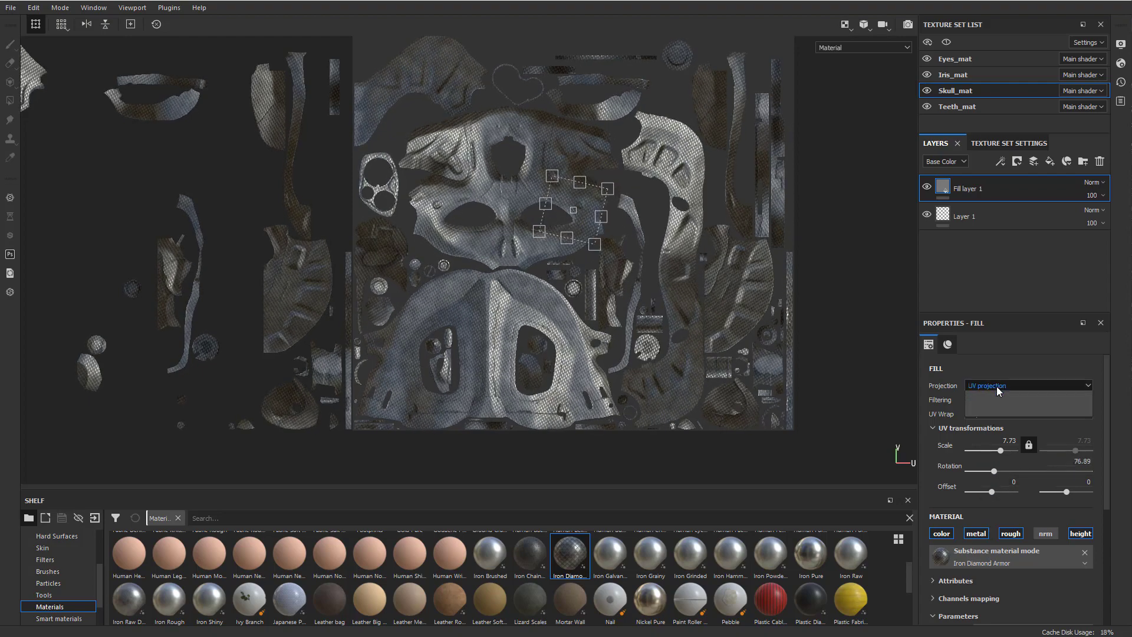
{"action": "left_click", "coordinate": [997, 402]}
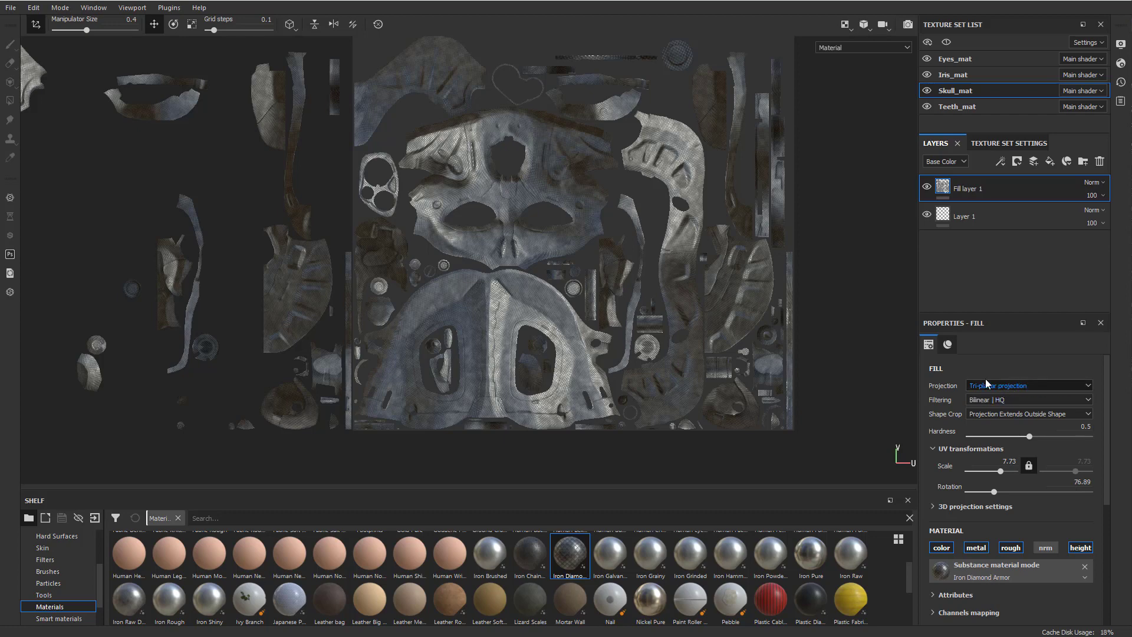
{"action": "left_click", "coordinate": [840, 48]}
- Return to the 3D only view and set the tri-planar armour scale to 3.16
{"action": "left_click", "coordinate": [847, 28]}
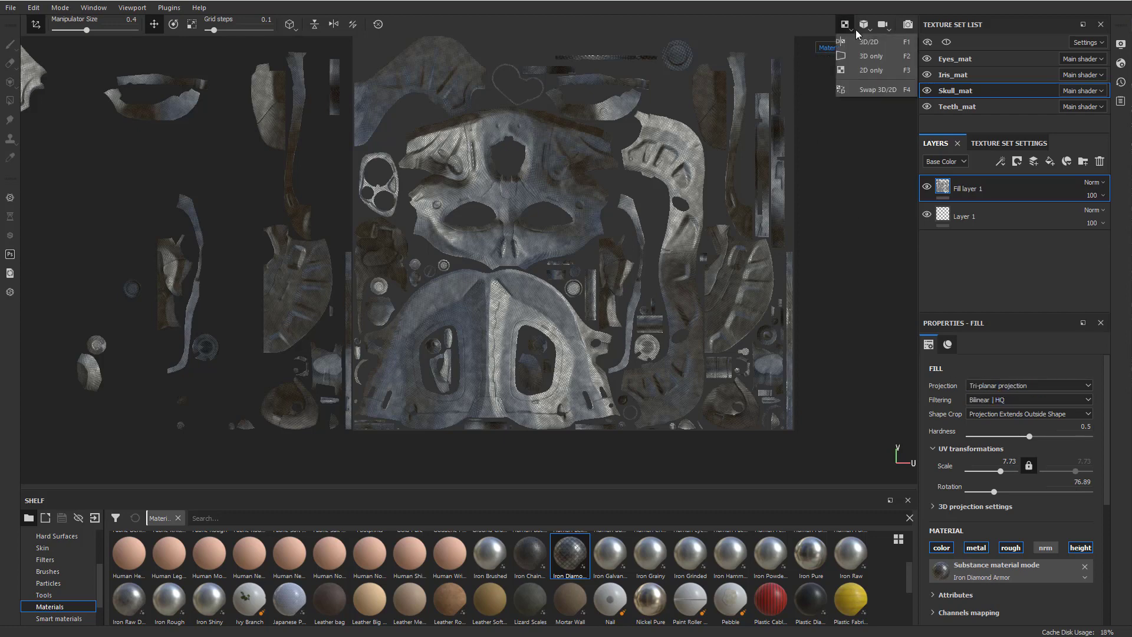
{"action": "left_click", "coordinate": [858, 55]}
{"action": "left_click_drag", "start_coordinate": [699, 131], "coordinate": [544, 199], "text": "alt"}
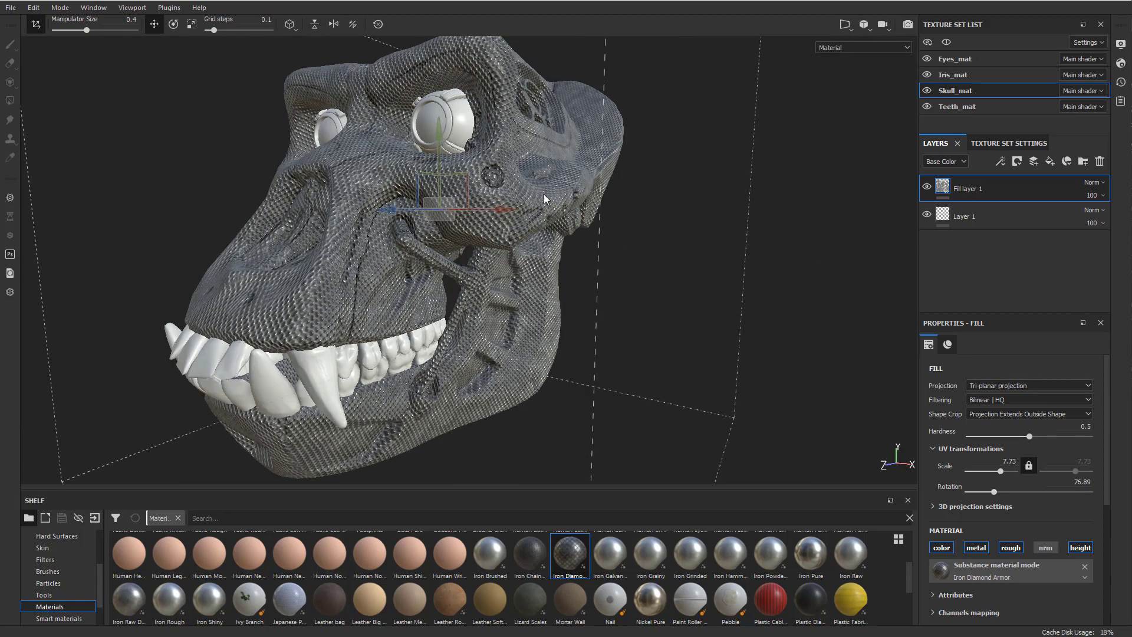
{"action": "left_click", "coordinate": [996, 472]}
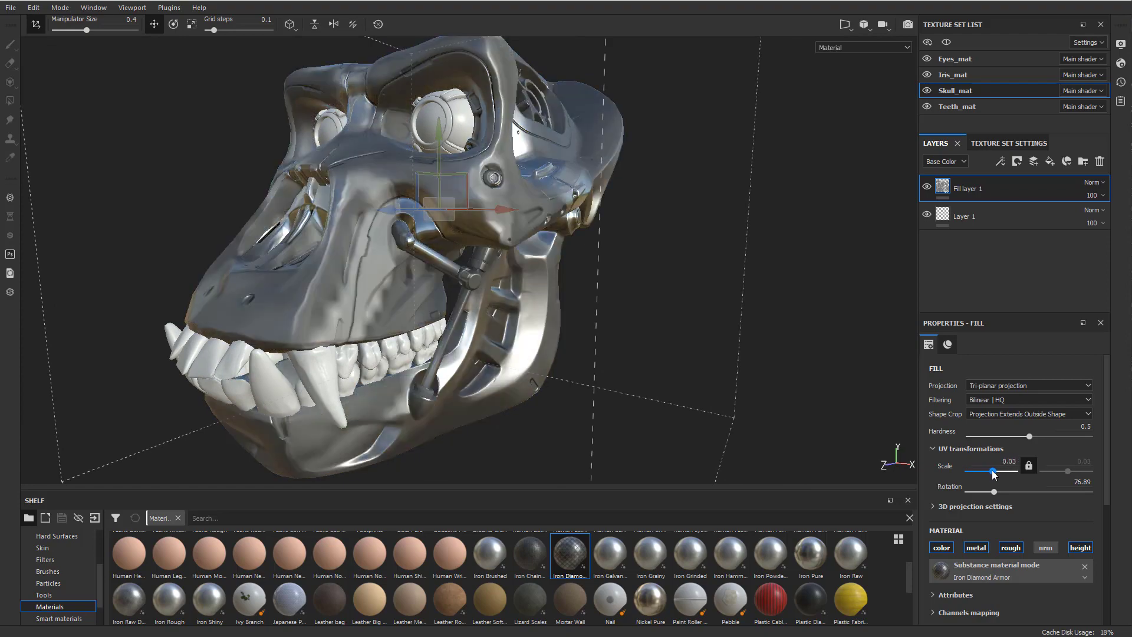
{"action": "left_click_drag", "start_coordinate": [997, 473], "coordinate": [999, 470]}
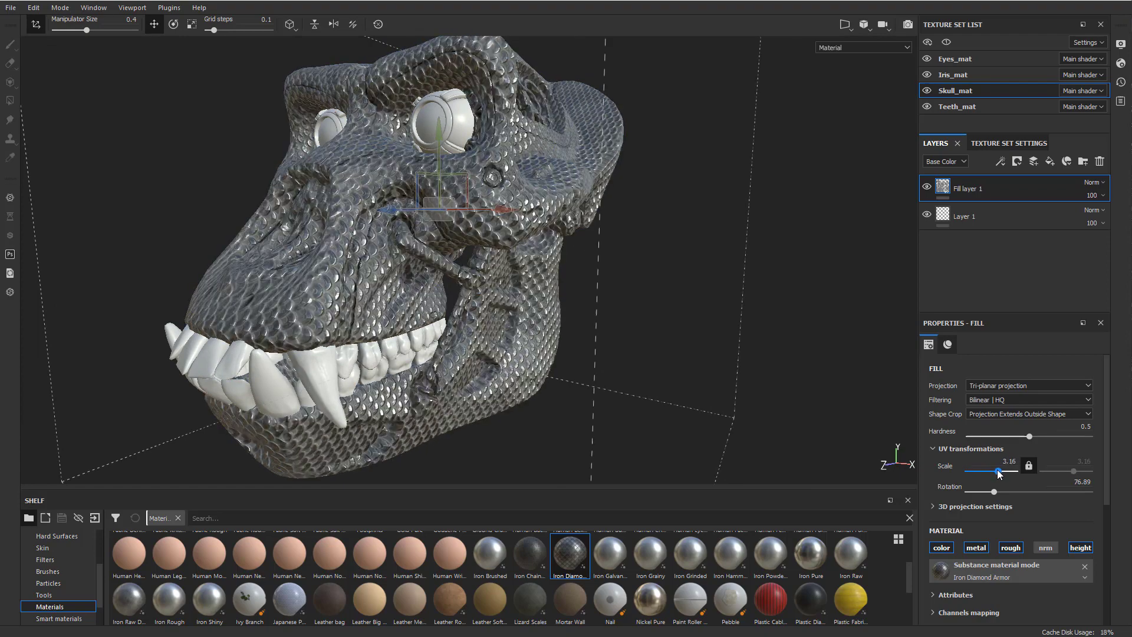
{"action": "left_click_drag", "start_coordinate": [629, 327], "coordinate": [611, 236], "text": "alt"}
- Switch the armour fill to UV projection and orbit the skull to compare seams from several sides
{"action": "left_click", "coordinate": [1006, 382]}
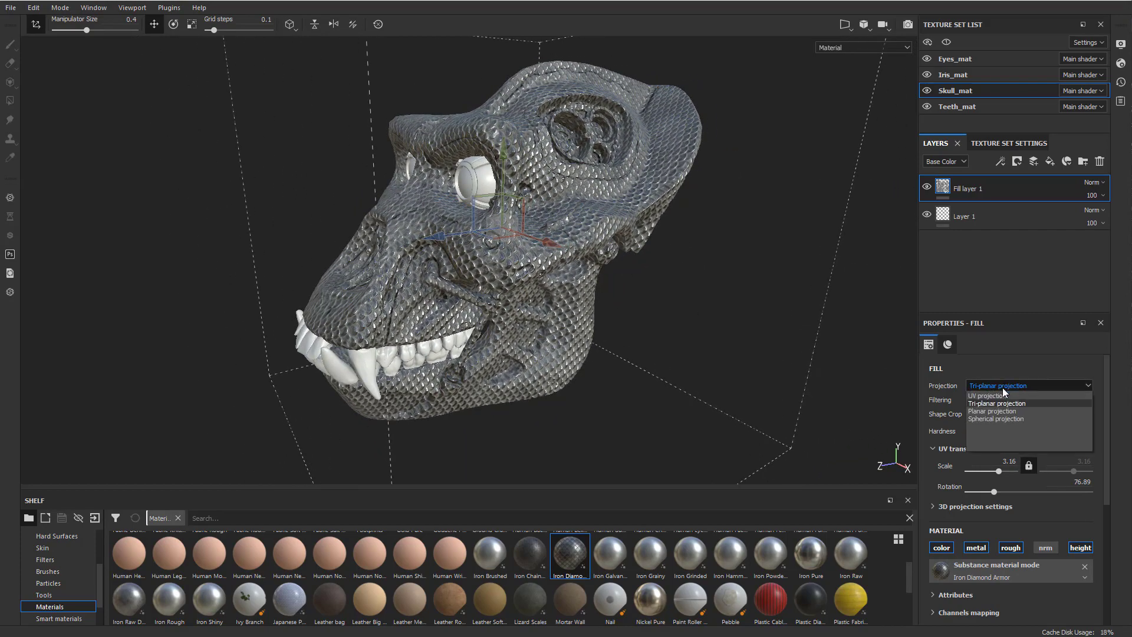
{"action": "left_click", "coordinate": [1003, 395]}
{"action": "left_click_drag", "start_coordinate": [741, 313], "coordinate": [640, 293], "text": "alt"}
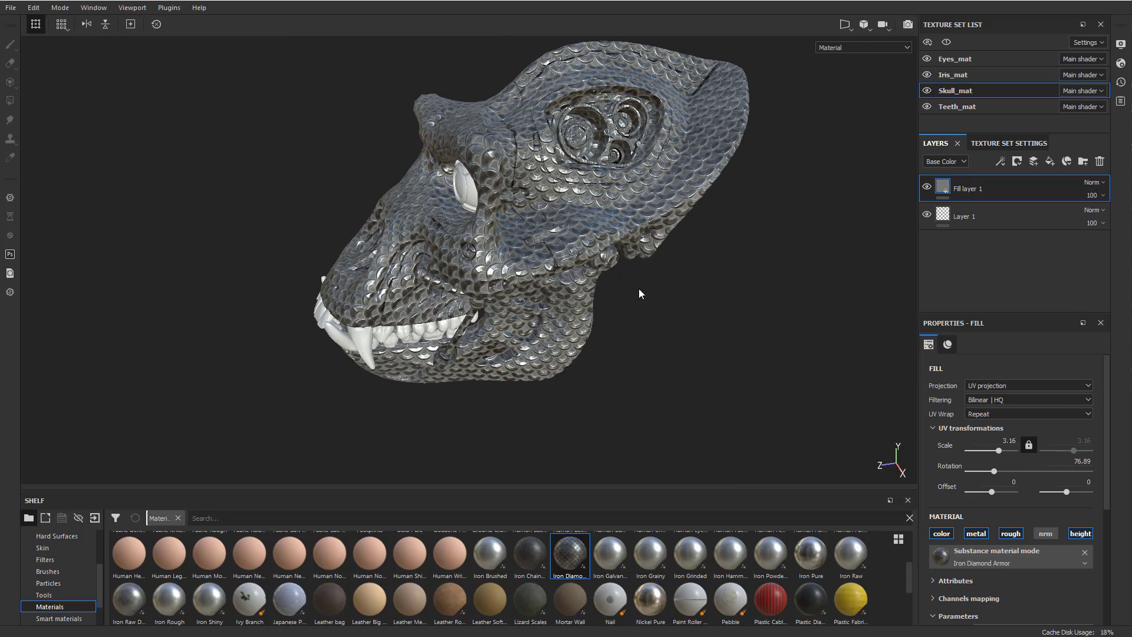
{"action": "left_click_drag", "start_coordinate": [648, 176], "coordinate": [776, 161], "text": "alt"}
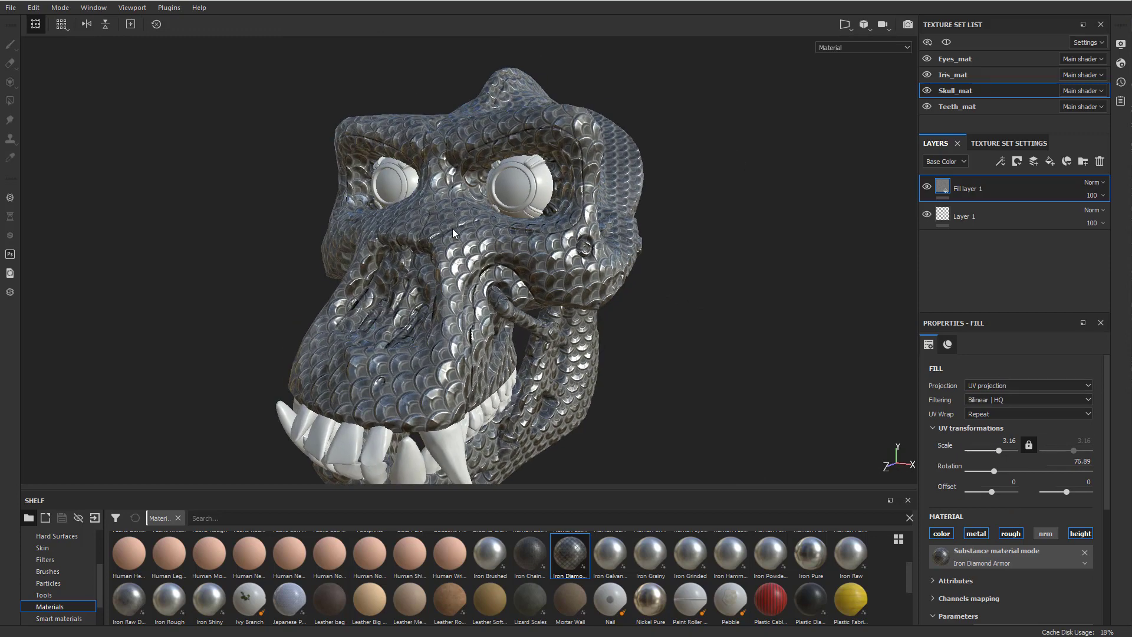
{"action": "left_click_drag", "start_coordinate": [524, 231], "coordinate": [448, 303], "text": "alt"}
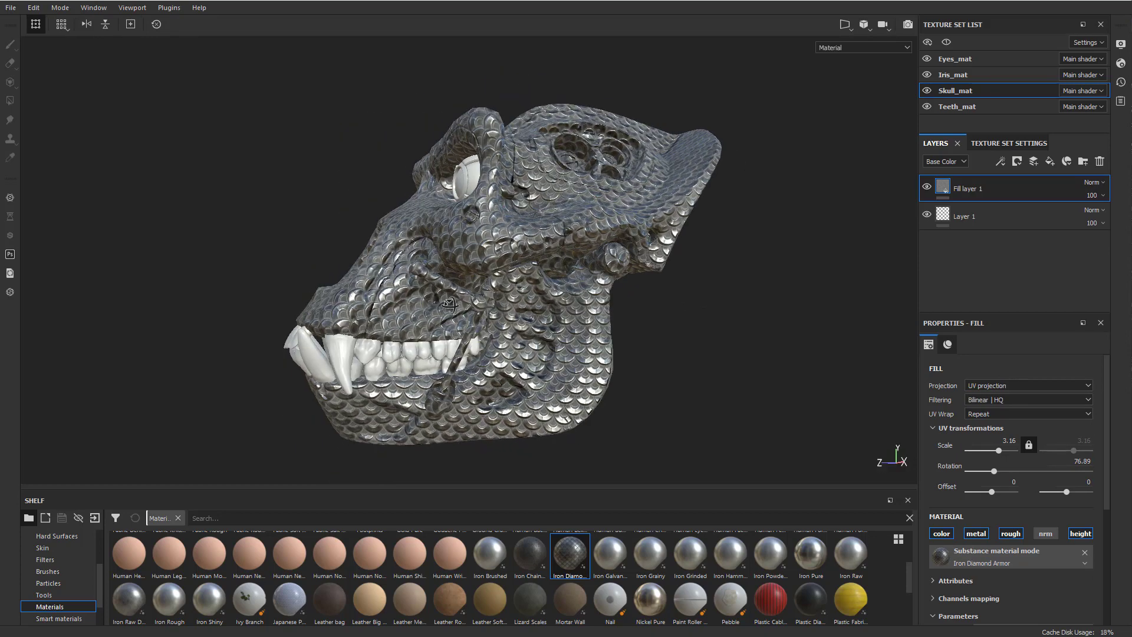
{"action": "left_click_drag", "start_coordinate": [539, 324], "coordinate": [450, 278], "text": "alt"}
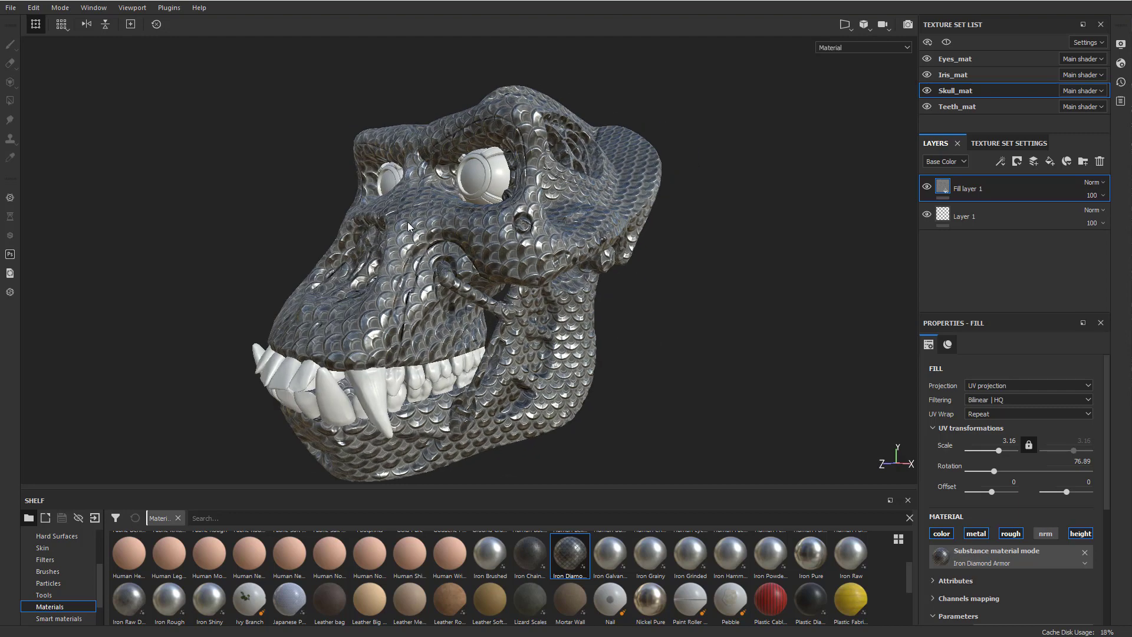
{"action": "left_click_drag", "start_coordinate": [607, 343], "coordinate": [531, 304], "text": "alt"}
{"action": "left_click_drag", "start_coordinate": [660, 351], "coordinate": [538, 149], "text": "alt"}
{"action": "left_click_drag", "start_coordinate": [575, 386], "coordinate": [614, 380], "text": "alt"}
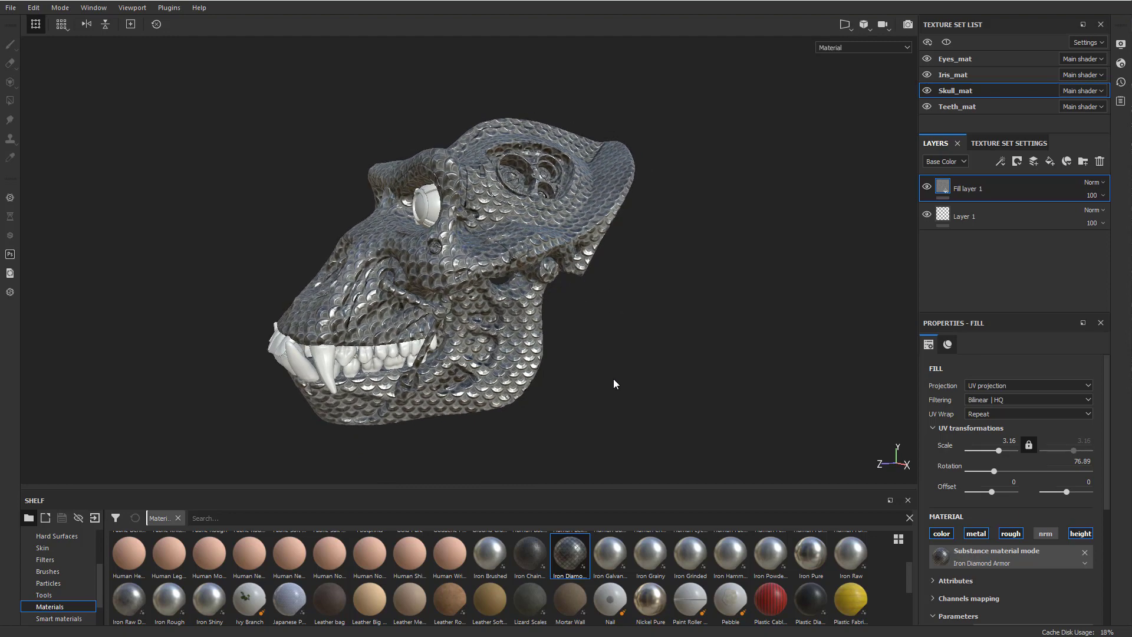
- Switch the skull fill to Tri-planar projection and orbit to view the left side
{"action": "left_click", "coordinate": [1041, 386]}
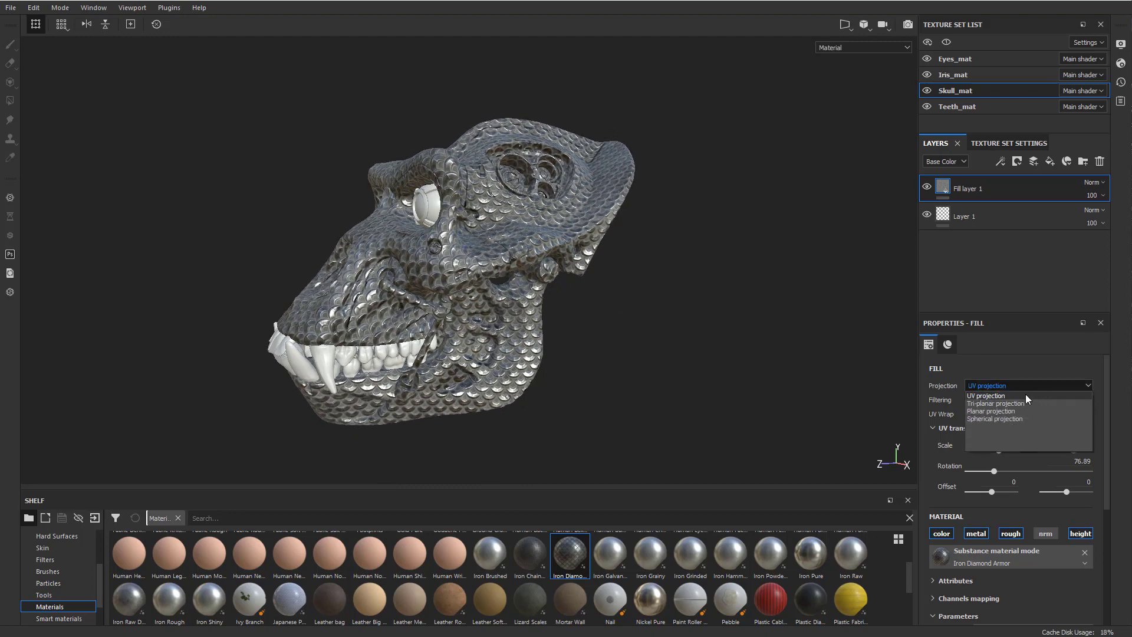
{"action": "left_click", "coordinate": [1021, 404]}
{"action": "left_click_drag", "start_coordinate": [603, 306], "coordinate": [451, 215], "text": "alt"}
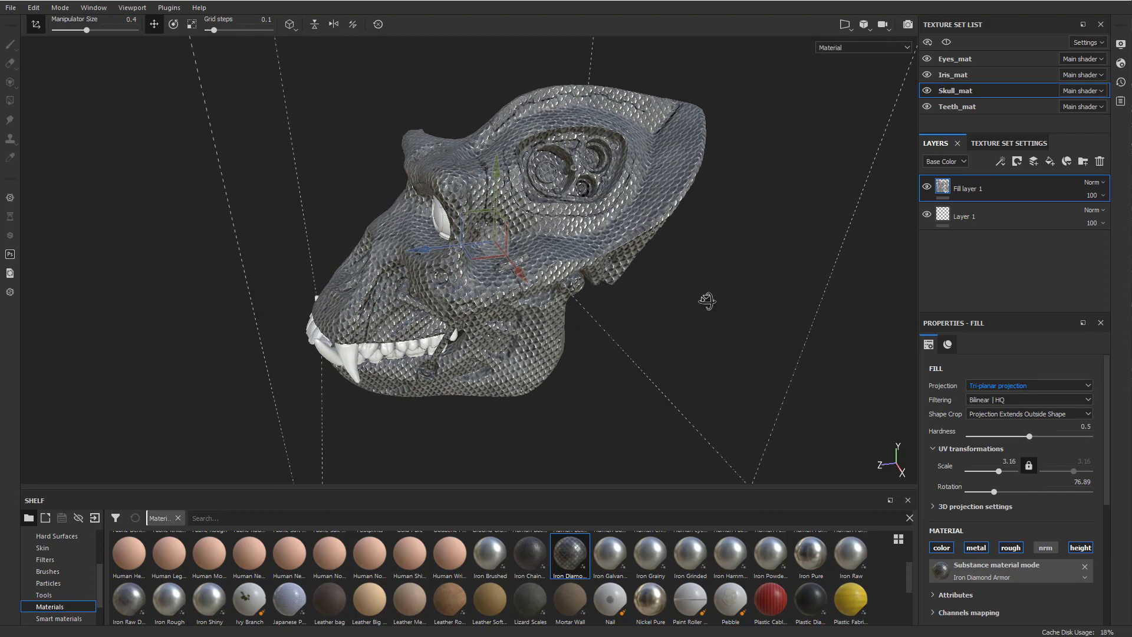
{"action": "left_click_drag", "start_coordinate": [707, 301], "coordinate": [765, 333], "text": "alt"}
- Lower the armour UV scale to 1.78 for larger plates, then view a closer three-quarter side
{"action": "left_click_drag", "start_coordinate": [999, 471], "coordinate": [997, 472]}
{"action": "left_click_drag", "start_coordinate": [666, 295], "coordinate": [758, 304], "text": "alt"}
{"action": "right_click_drag", "start_coordinate": [758, 303], "coordinate": [688, 280], "text": "alt"}
{"action": "left_click_drag", "start_coordinate": [321, 218], "coordinate": [359, 271], "text": "alt"}
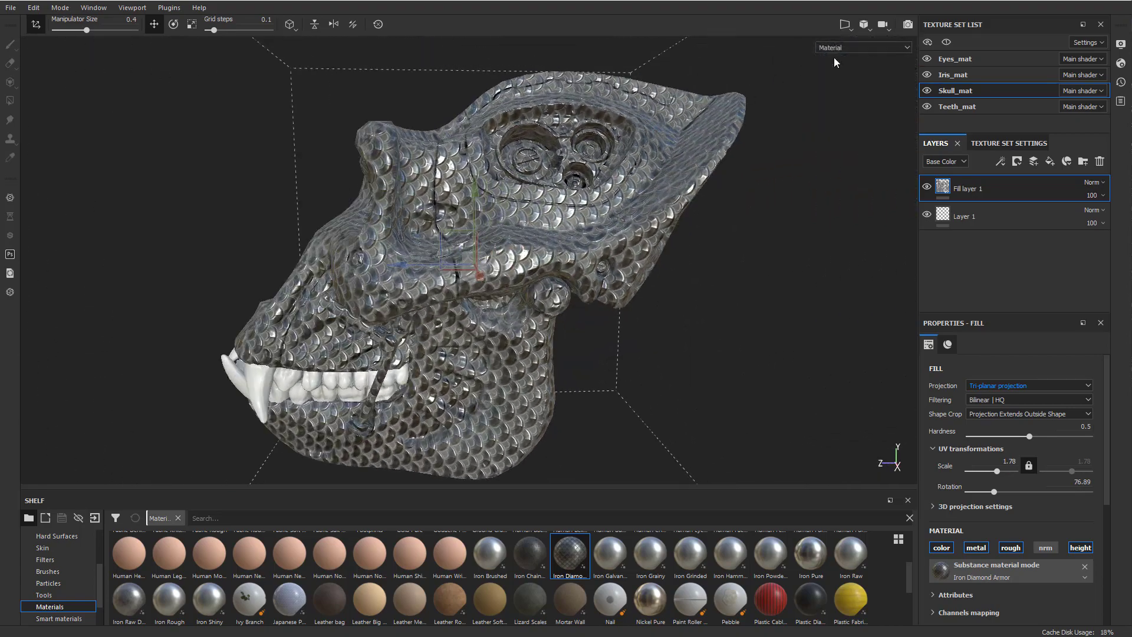
- Switch the viewport to 2D only and zoom out over the whole UV layout
{"action": "left_click", "coordinate": [850, 27]}
{"action": "left_click", "coordinate": [865, 68]}
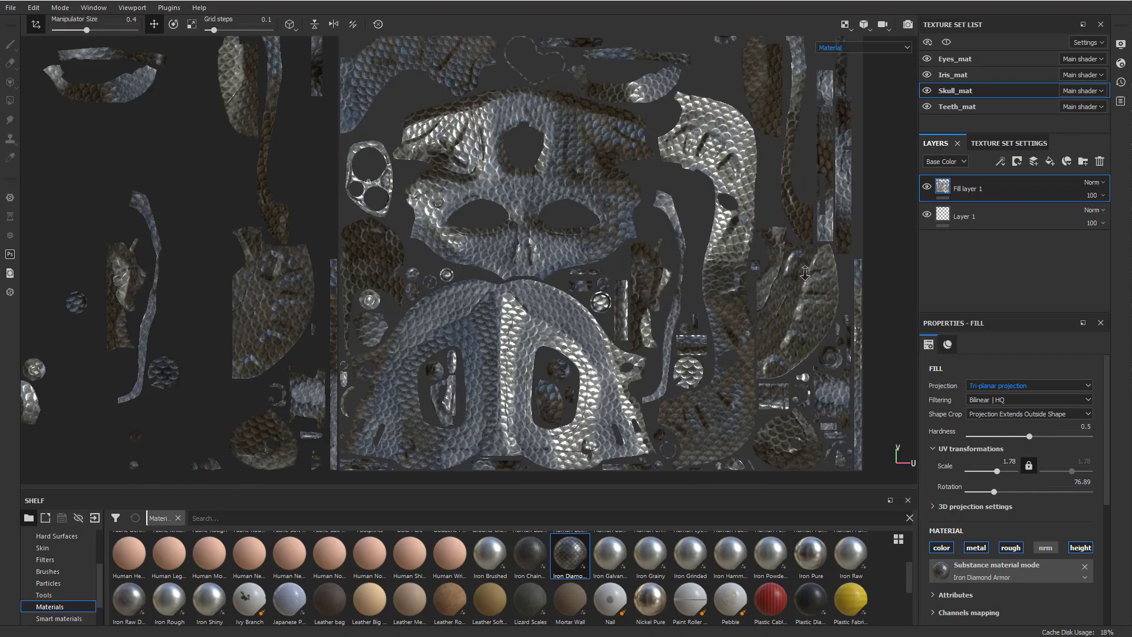
{"action": "scroll", "coordinate": [805, 272], "scroll_direction": "up", "scroll_amount": 5}
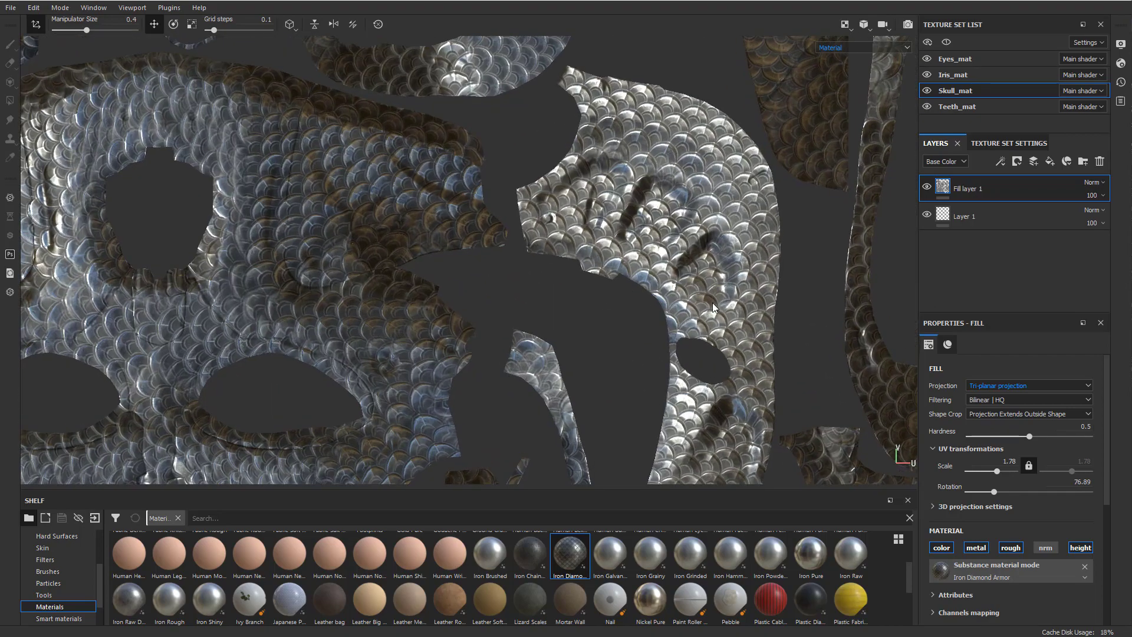
{"action": "right_click_drag", "start_coordinate": [758, 314], "coordinate": [227, 218], "text": "alt"}
{"action": "middle_click_drag", "start_coordinate": [392, 260], "coordinate": [385, 65], "text": "alt"}
{"action": "middle_click_drag", "start_coordinate": [526, 221], "coordinate": [336, 212], "text": "alt"}
{"action": "right_click_drag", "start_coordinate": [324, 213], "coordinate": [473, 227], "text": "alt"}
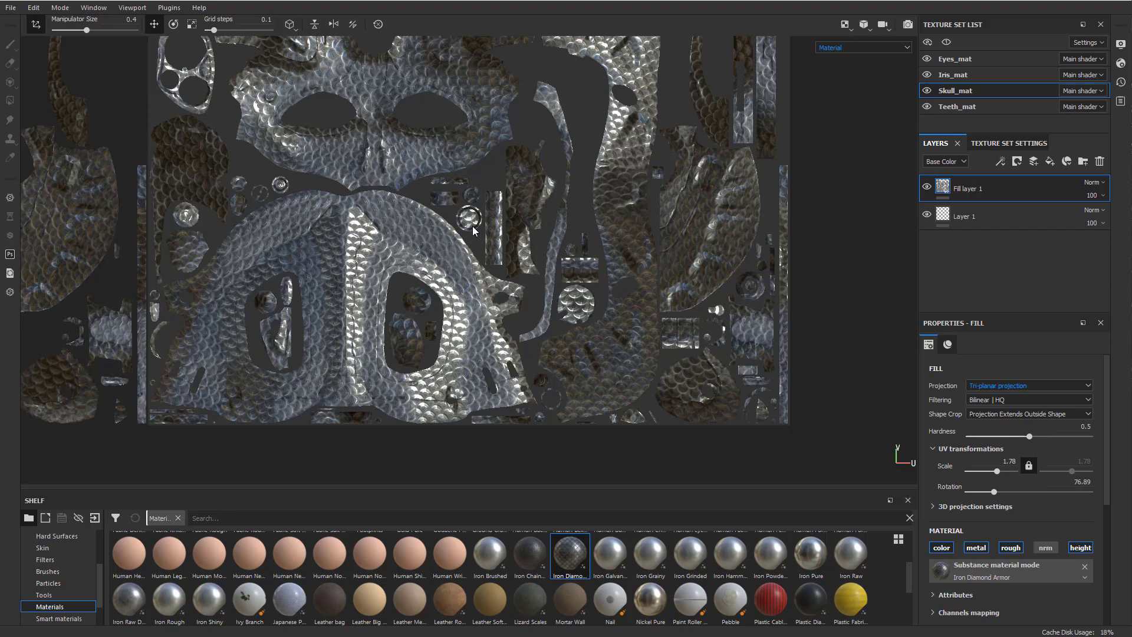
- Zoom and pan across the textured UV islands, then return to the 3D only view
{"action": "scroll", "coordinate": [473, 230], "scroll_direction": "up", "scroll_amount": 5}
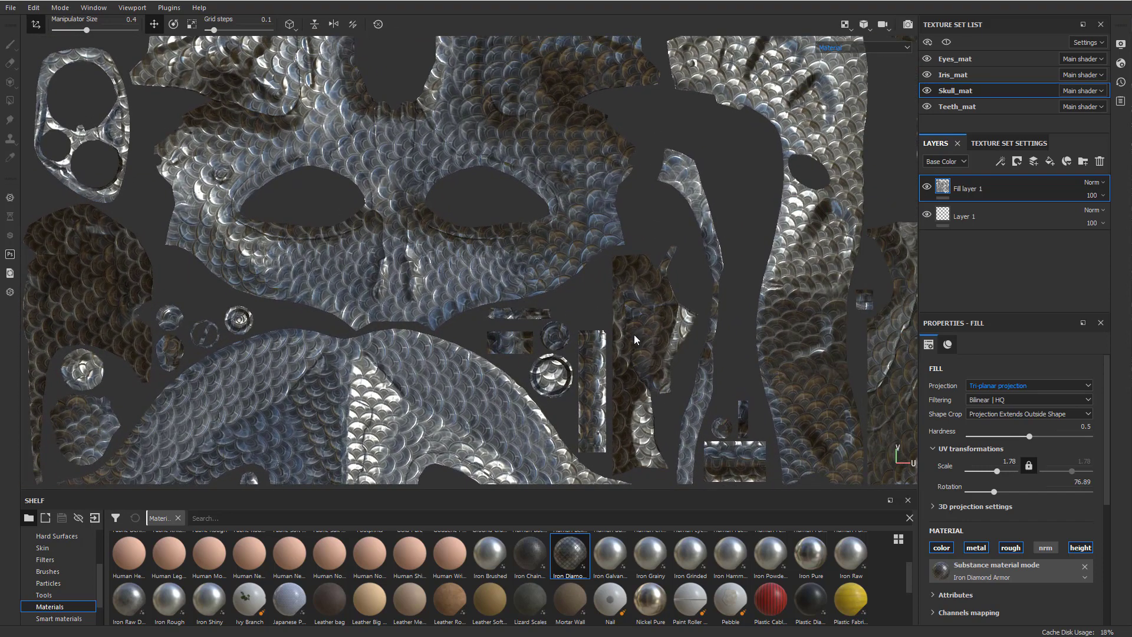
{"action": "middle_click_drag", "start_coordinate": [635, 335], "coordinate": [382, 273], "text": "alt"}
{"action": "middle_click_drag", "start_coordinate": [329, 246], "coordinate": [554, 255], "text": "alt"}
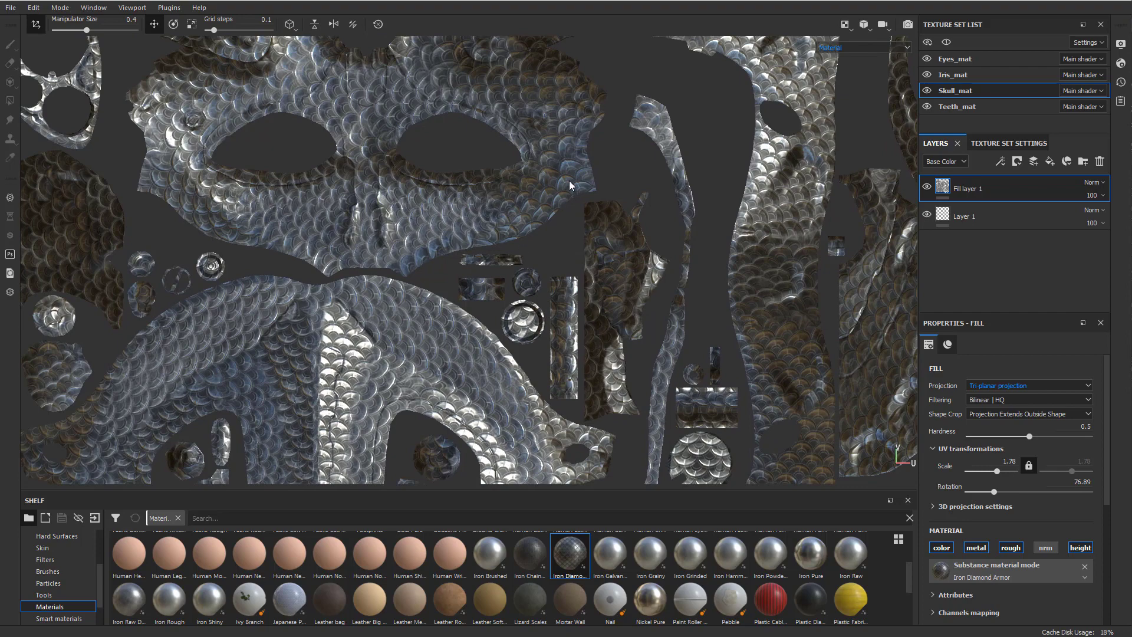
{"action": "scroll", "coordinate": [677, 247], "scroll_direction": "down", "scroll_amount": 3}
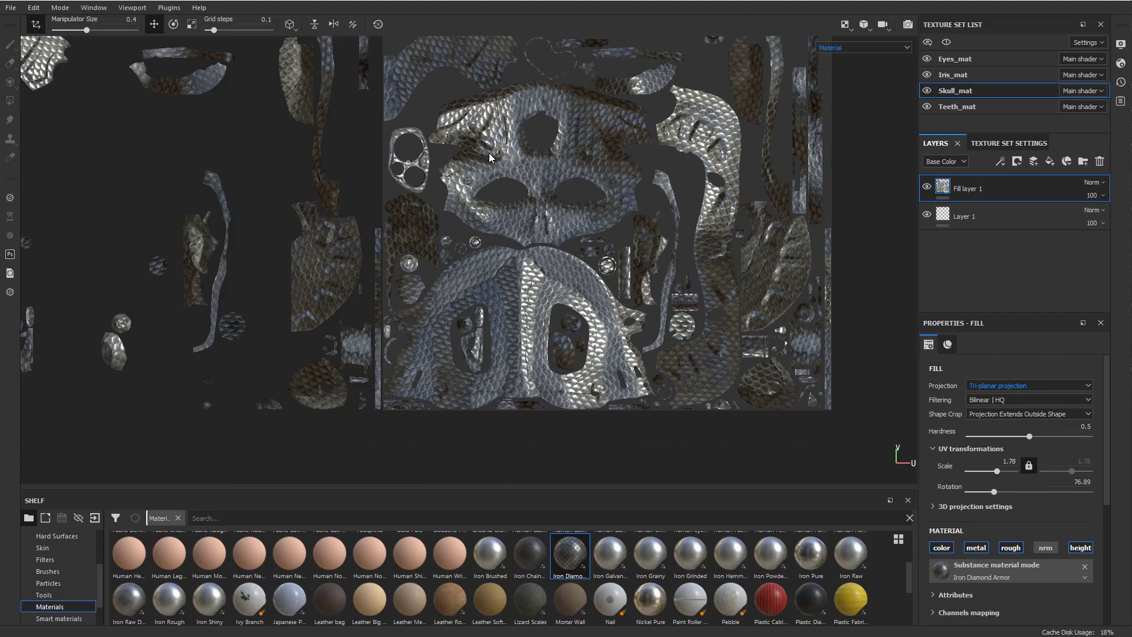
{"action": "left_click", "coordinate": [861, 27]}
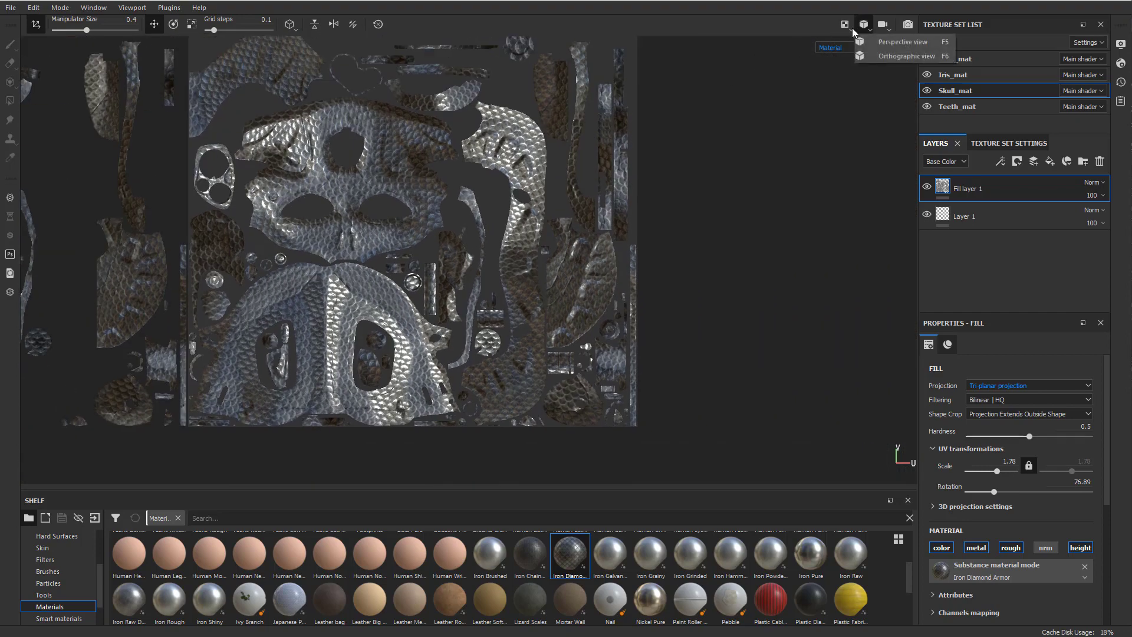
{"action": "left_click", "coordinate": [847, 30]}
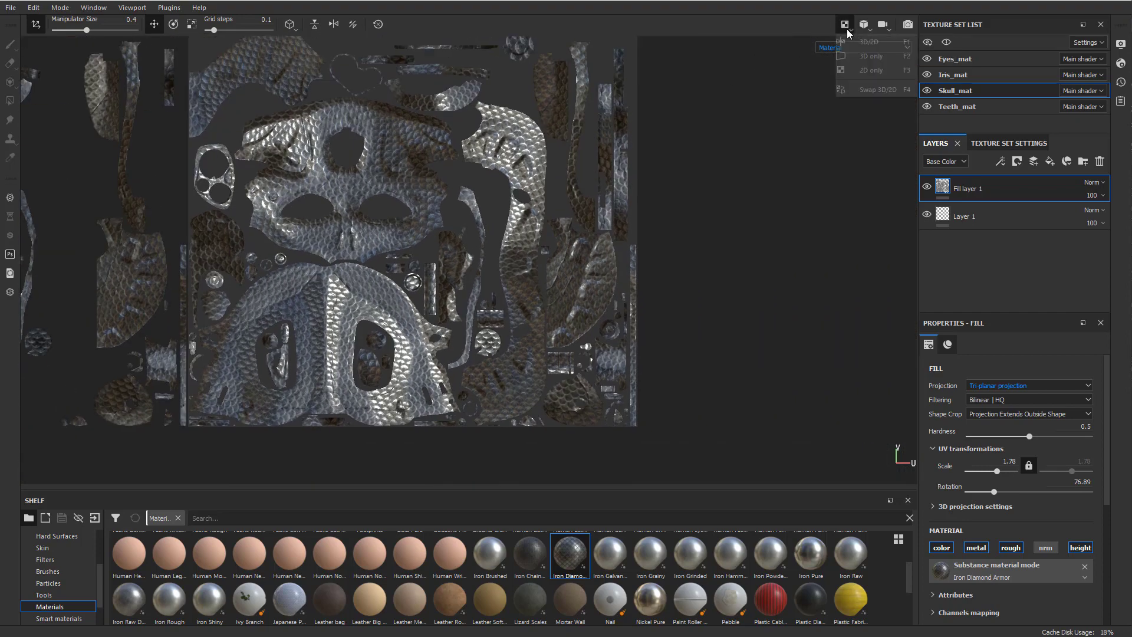
{"action": "left_click", "coordinate": [859, 57]}
- Orbit, pan and zoom around the armoured skull, ending on its side and eye socket
{"action": "scroll", "coordinate": [564, 189], "scroll_direction": "down", "scroll_amount": 3}
{"action": "left_click_drag", "start_coordinate": [564, 189], "coordinate": [633, 169], "text": "alt"}
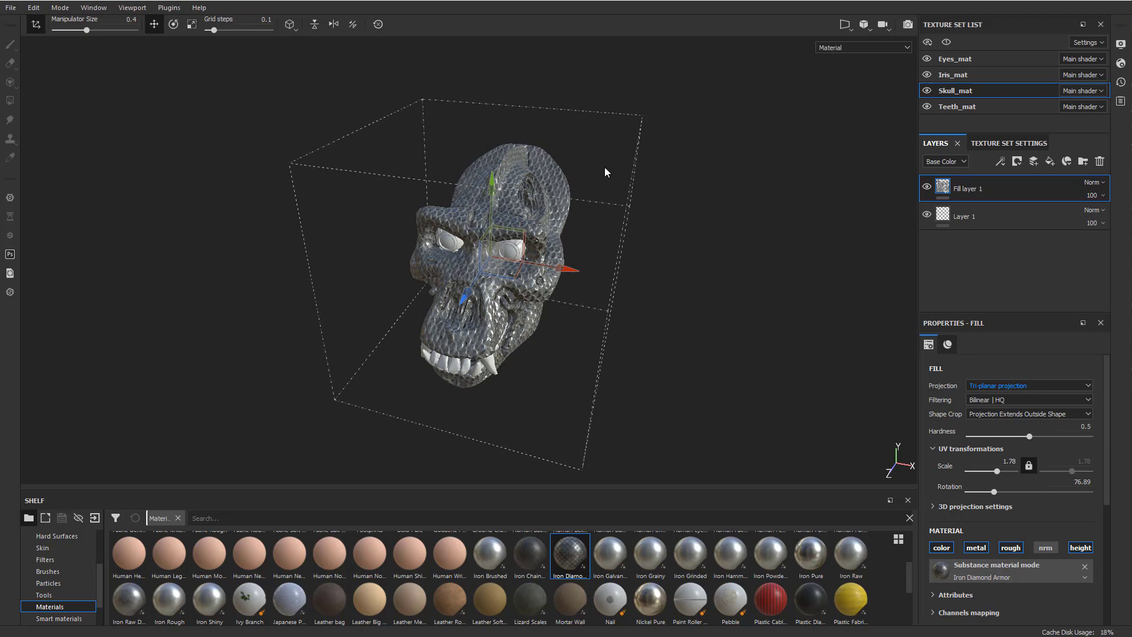
{"action": "left_click_drag", "start_coordinate": [480, 183], "coordinate": [454, 223], "text": "alt"}
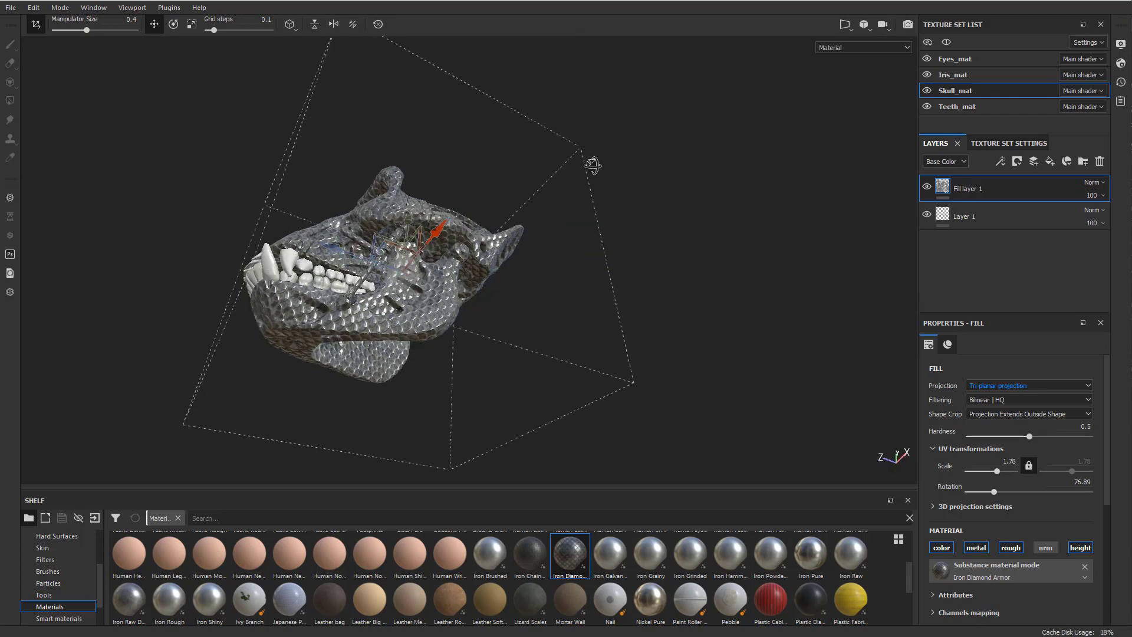
{"action": "left_click_drag", "start_coordinate": [593, 165], "coordinate": [614, 251], "text": "alt"}
{"action": "scroll", "coordinate": [610, 245], "scroll_direction": "up", "scroll_amount": 4}
{"action": "mouse_move", "coordinate": [560, 195]}
{"action": "middle_mouse_down", "text": "alt"}
{"action": "mouse_move", "coordinate": [532, 177]}
{"action": "mouse_move", "coordinate": [569, 180]}
{"action": "middle_mouse_up", "text": "alt"}
{"action": "left_click_drag", "start_coordinate": [570, 180], "coordinate": [590, 198], "text": "alt"}
{"action": "middle_click_drag", "start_coordinate": [590, 197], "coordinate": [532, 215], "text": "alt"}
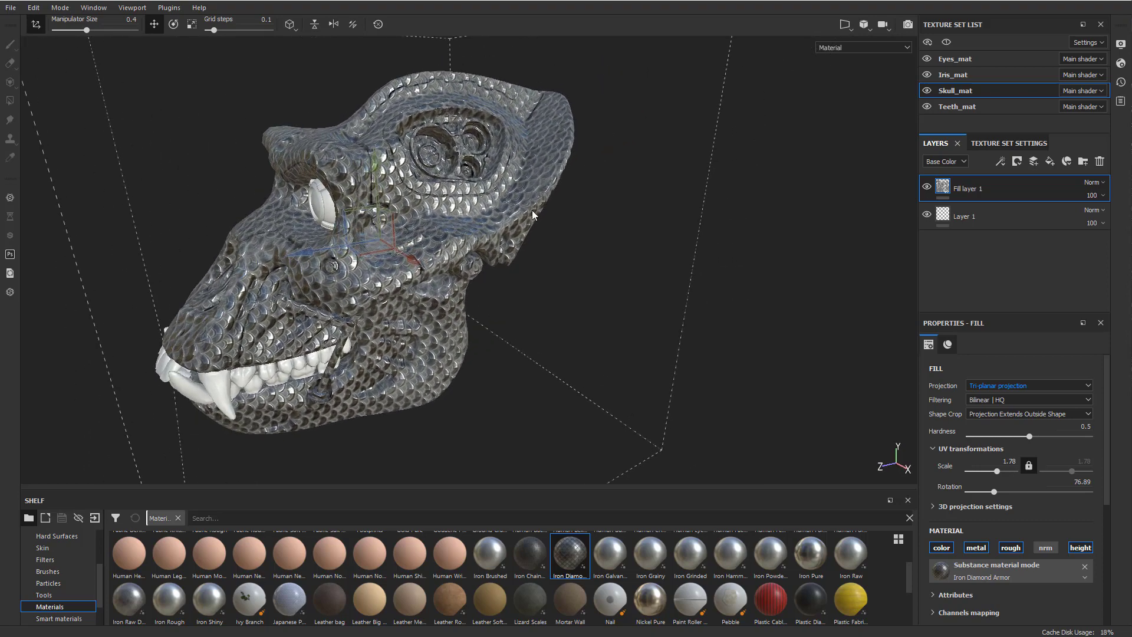
{"action": "left_click_drag", "start_coordinate": [532, 214], "coordinate": [355, 108], "text": "alt"}
{"action": "left_click_drag", "start_coordinate": [474, 187], "coordinate": [525, 171], "text": "alt"}
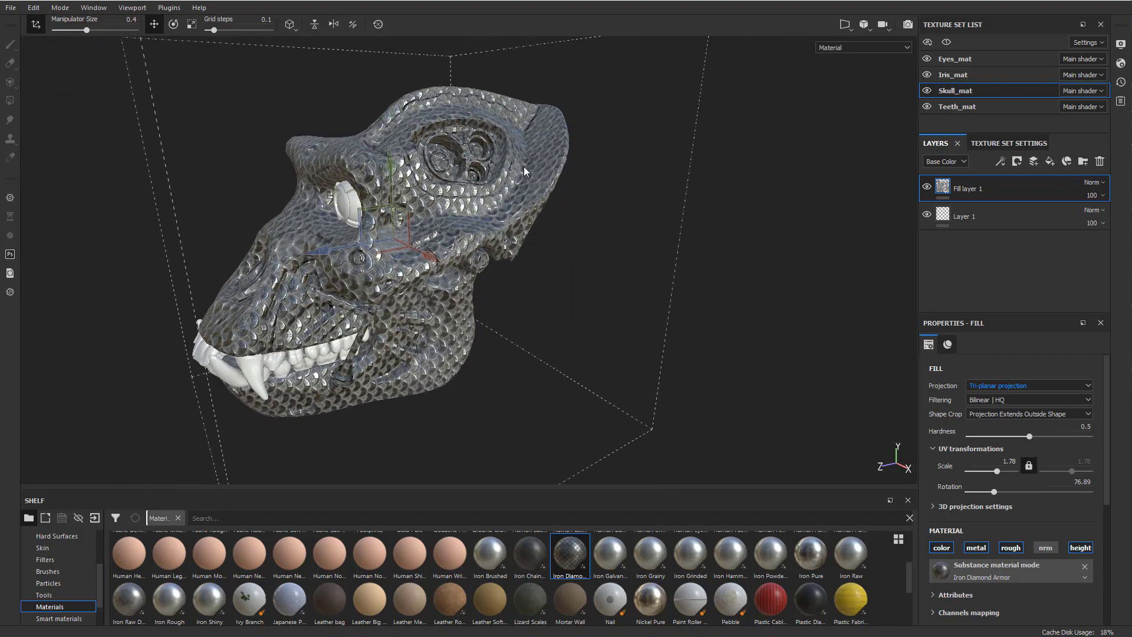